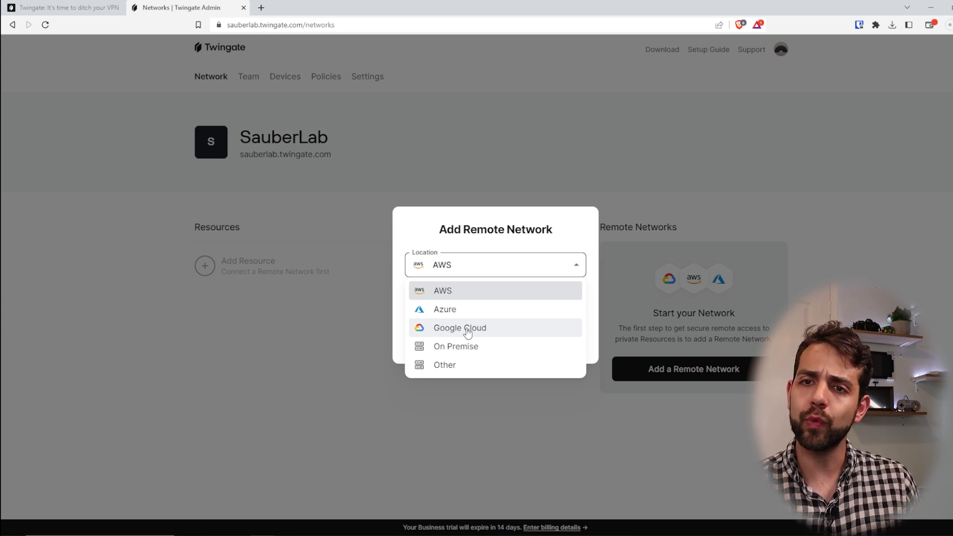
Create an On Premise remote network named Sauber
{"action": "left_click", "coordinate": [469, 347]}
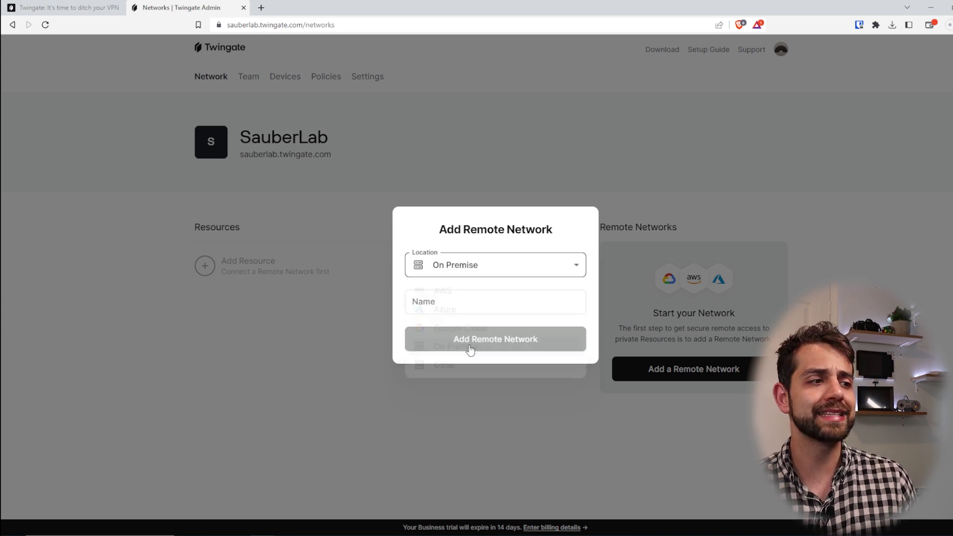
{"action": "left_click", "coordinate": [462, 301]}
{"action": "type", "text": "Sauber"}
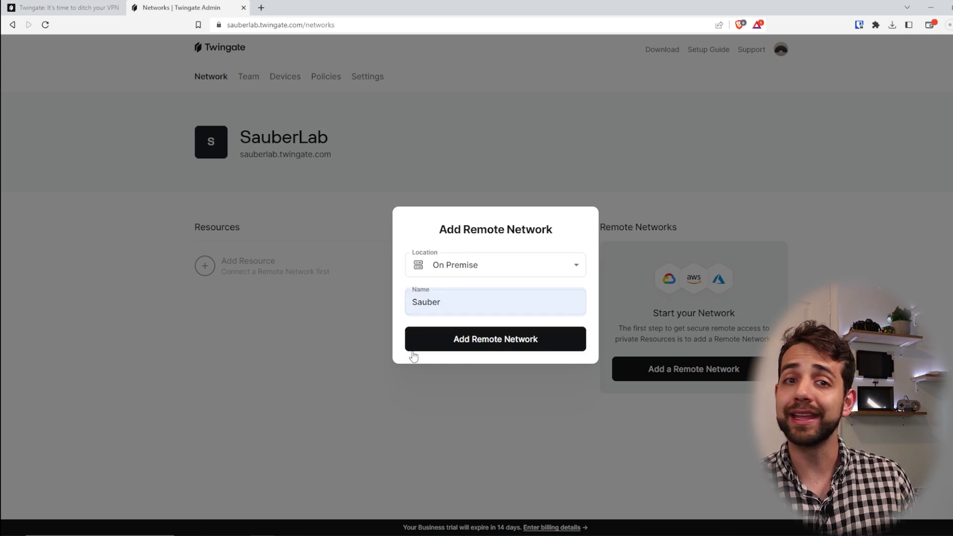
{"action": "left_click", "coordinate": [453, 348]}
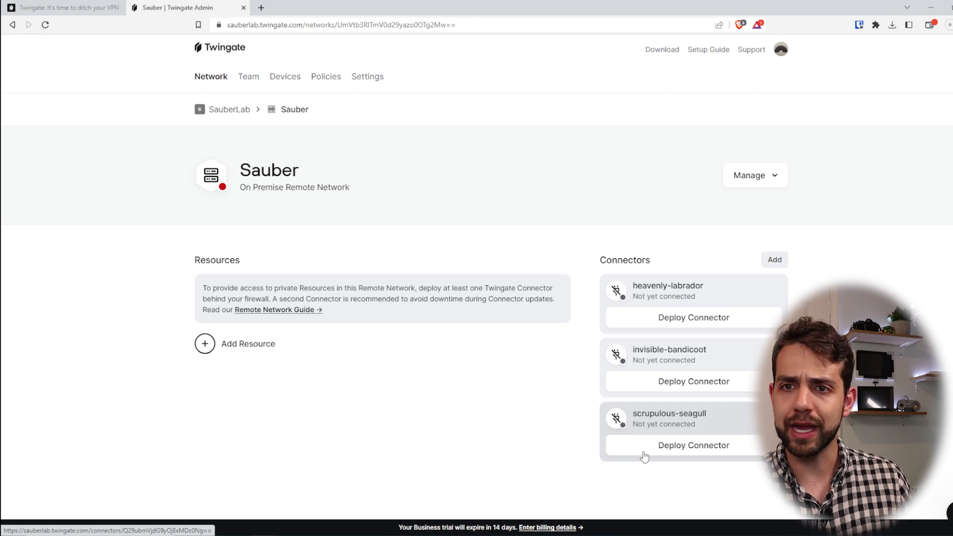
Open invisible-bandicoot's deployment page and settle on Docker after viewing the Linux option
{"action": "left_click", "coordinate": [663, 381]}
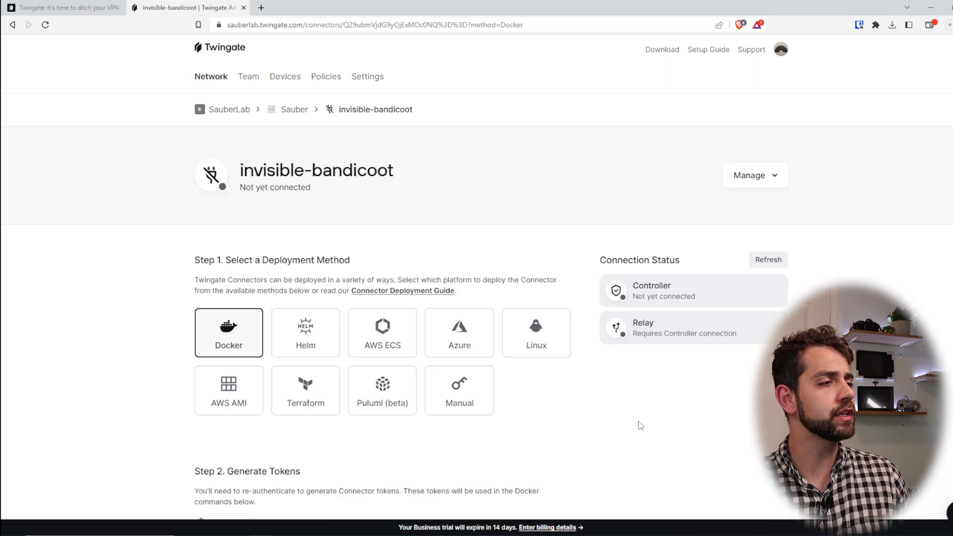
{"action": "scroll", "coordinate": [639, 431], "scroll_direction": "down", "scroll_amount": 1}
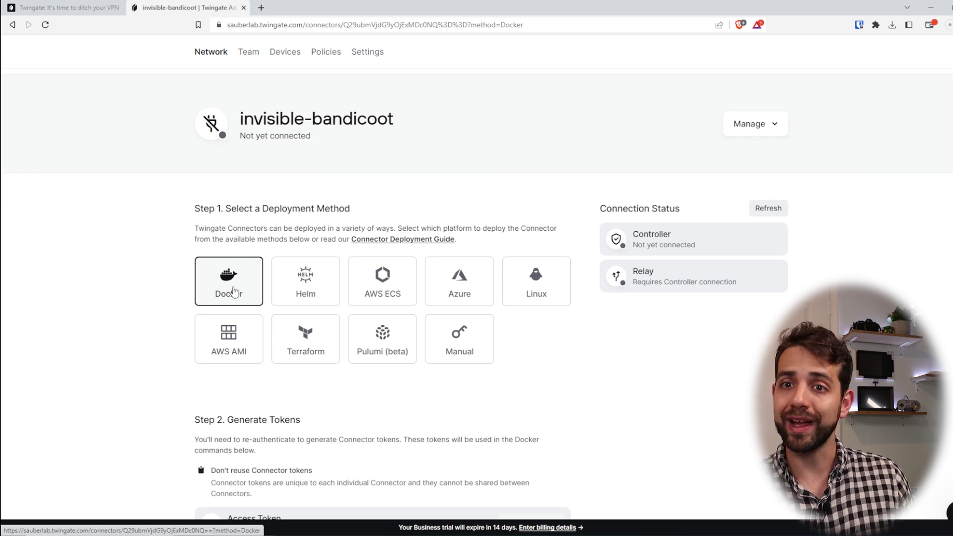
{"action": "left_click", "coordinate": [536, 295]}
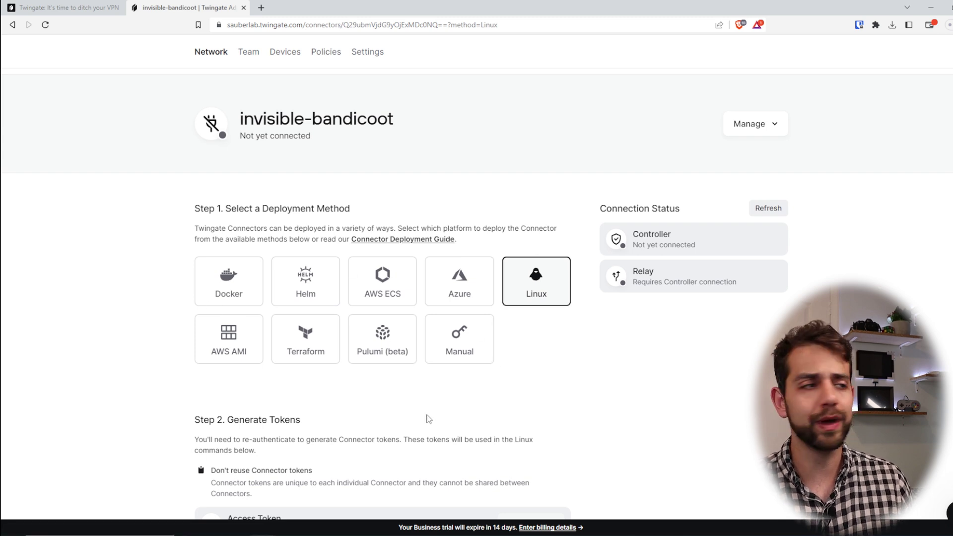
{"action": "left_click", "coordinate": [245, 297]}
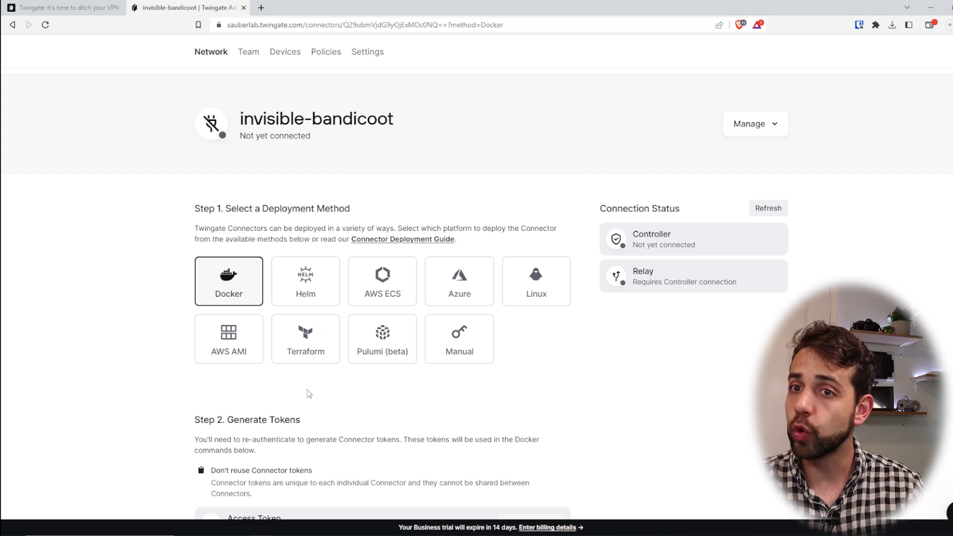
Review the Access Token and Refresh Token fields and begin generating tokens
{"action": "scroll", "coordinate": [304, 420], "scroll_direction": "down", "scroll_amount": 3}
{"action": "left_click_drag", "start_coordinate": [234, 266], "coordinate": [296, 265]}
{"action": "scroll", "coordinate": [307, 309], "scroll_direction": "down", "scroll_amount": 2}
{"action": "left_click_drag", "start_coordinate": [226, 260], "coordinate": [290, 264]}
{"action": "left_click_drag", "start_coordinate": [240, 298], "coordinate": [307, 297]}
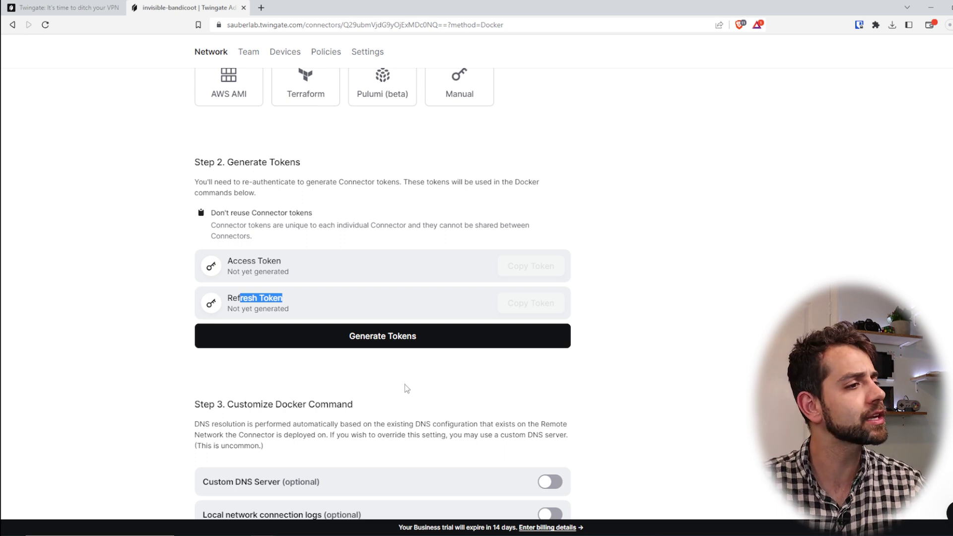
{"action": "left_click", "coordinate": [366, 336]}
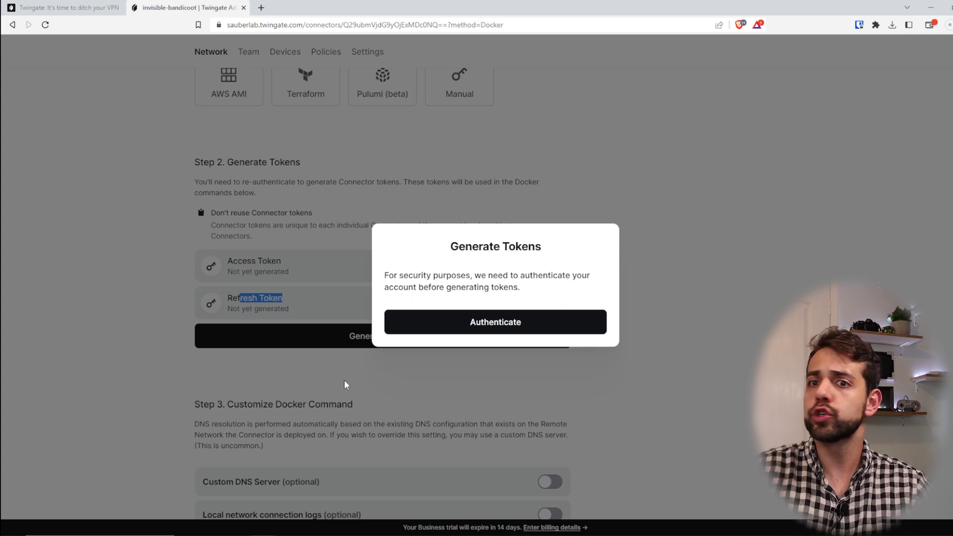
Authenticate to generate both connector tokens and scroll to Step 4's Docker command
{"action": "left_click", "coordinate": [555, 321]}
{"action": "scroll", "coordinate": [543, 451], "scroll_direction": "down", "scroll_amount": 3}
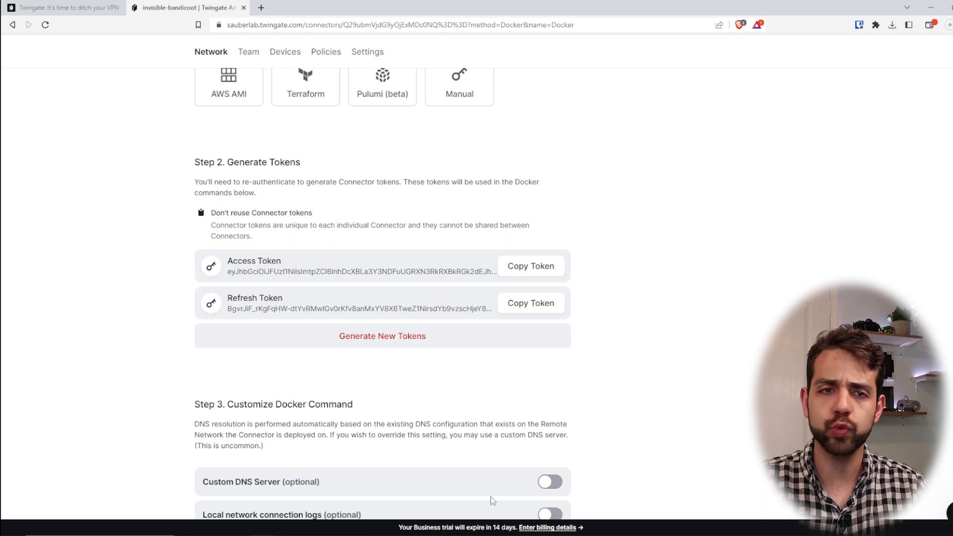
{"action": "scroll", "coordinate": [556, 391], "scroll_direction": "down", "scroll_amount": 1}
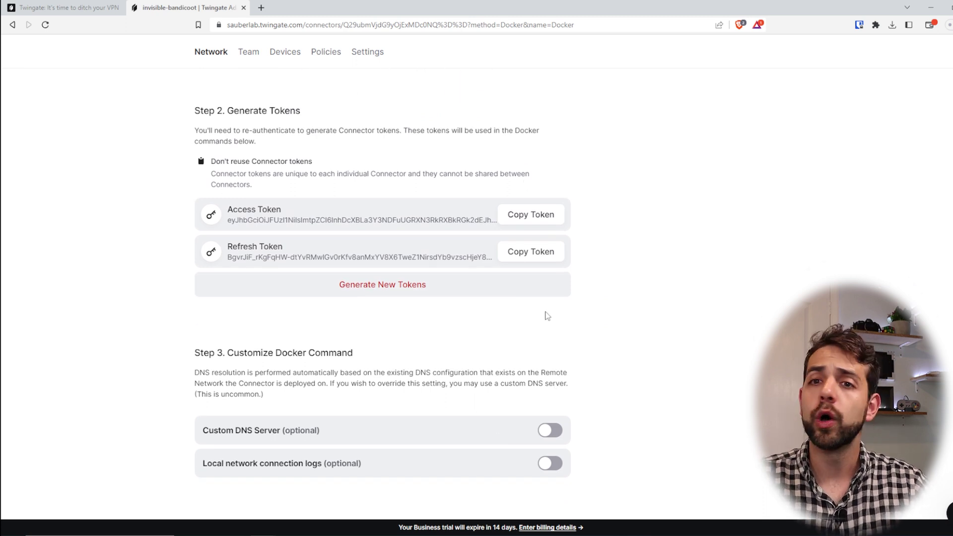
{"action": "scroll", "coordinate": [550, 318], "scroll_direction": "down", "scroll_amount": 1}
{"action": "scroll", "coordinate": [550, 318], "scroll_direction": "down", "scroll_amount": 3}
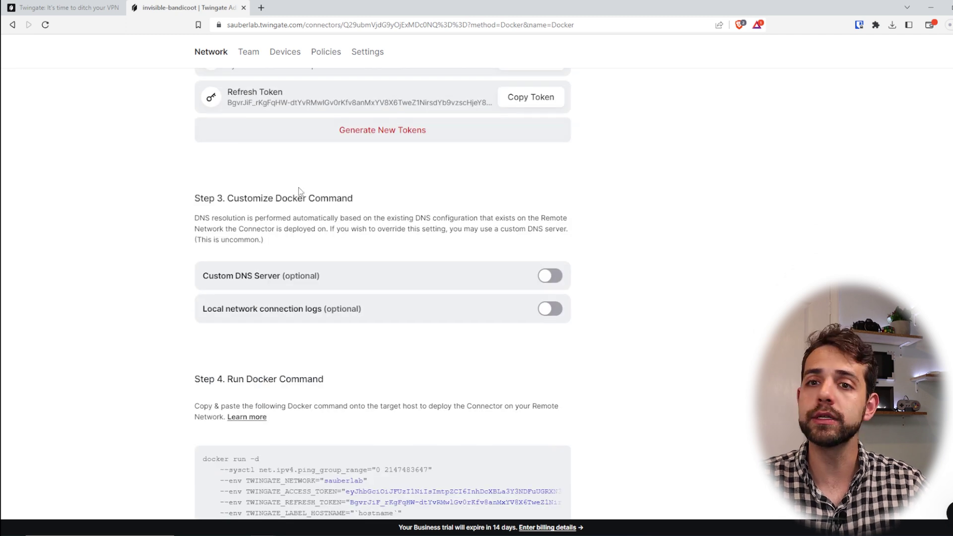
{"action": "scroll", "coordinate": [299, 191], "scroll_direction": "down", "scroll_amount": 4}
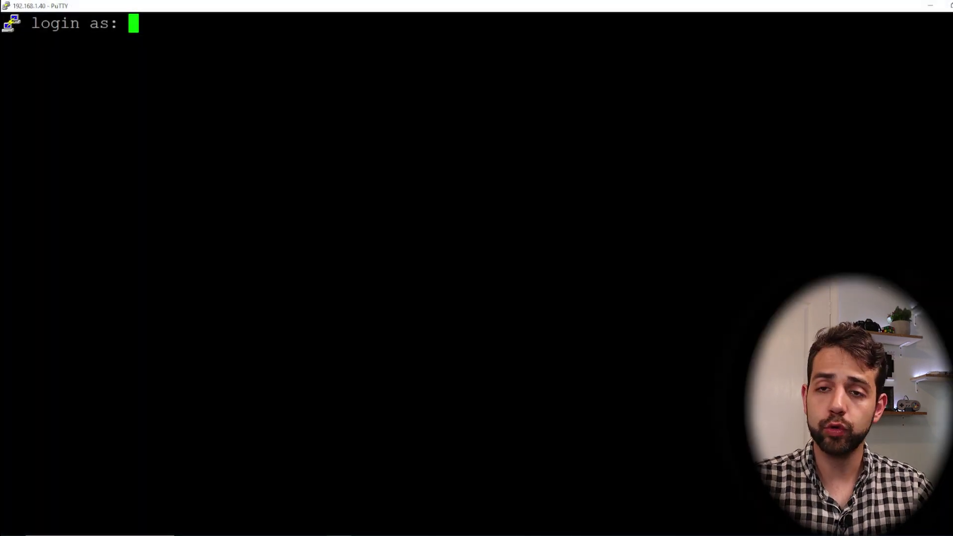
Log into the Ubuntu host at 192.168.1.40 with the account username and password
{"action": "type", "text": "sauber"}
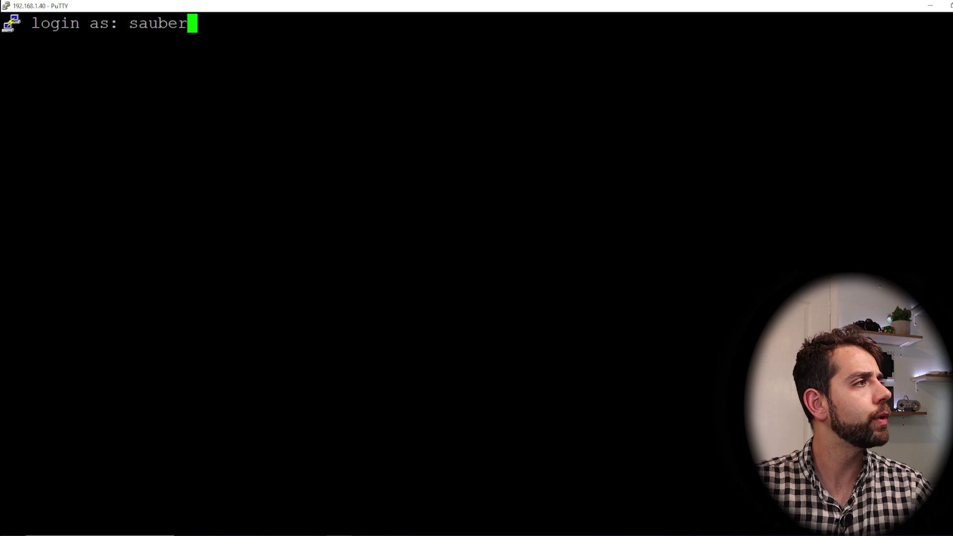
{"action": "key", "text": "Return"}
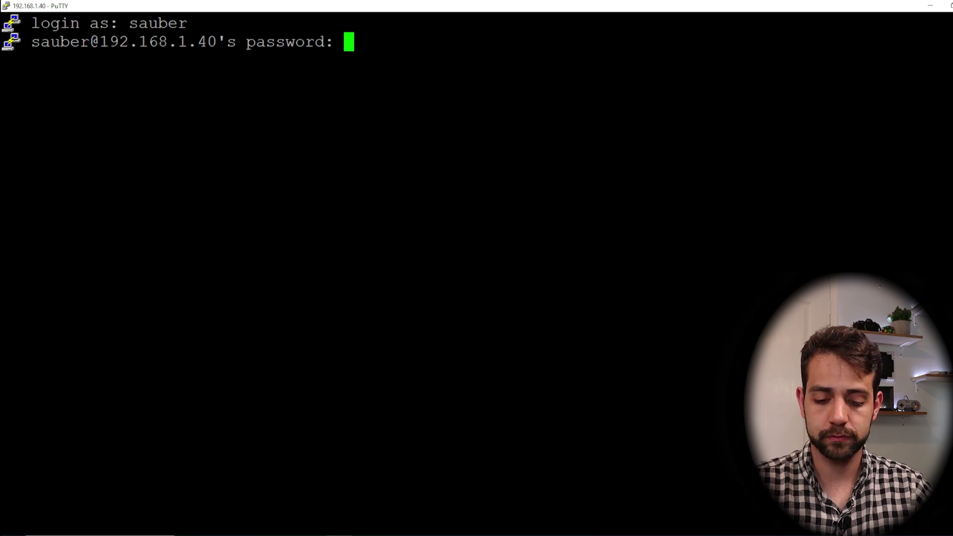
{"action": "key", "text": "Return"}
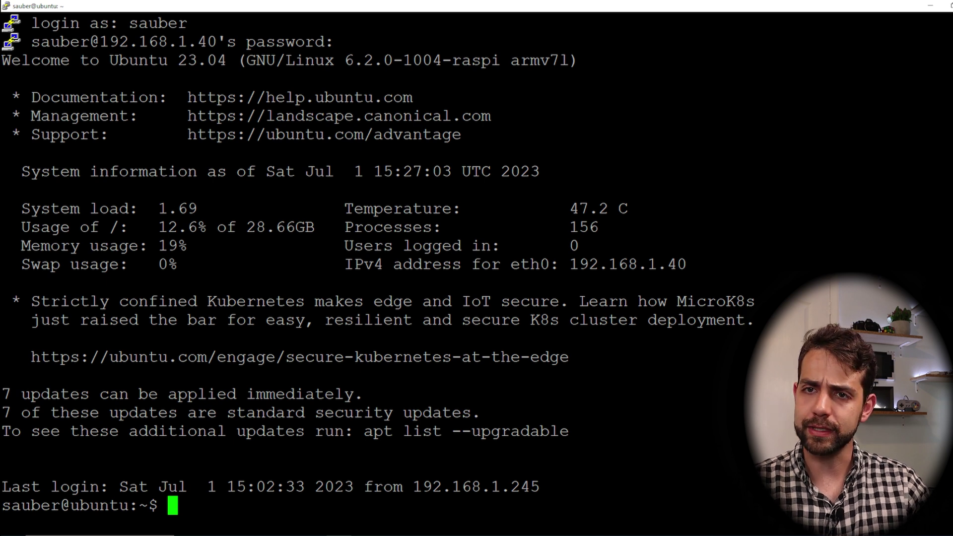
Run sudo apt install docker.io -y to install Docker on the host
{"action": "type", "text": "apt-et"}
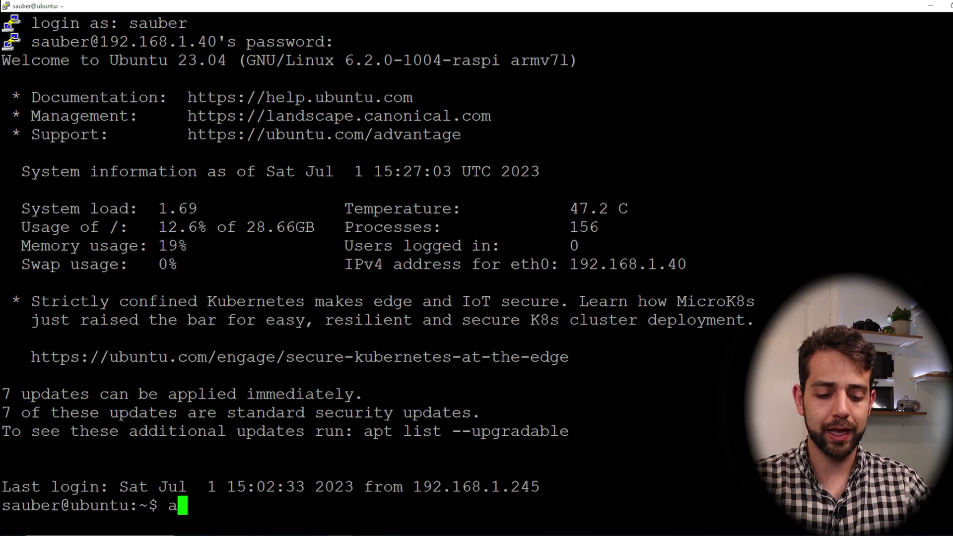
{"action": "key", "text": "BackSpace"}
{"action": "key", "text": "BackSpace"}
{"action": "key", "text": "BackSpace"}
{"action": "key", "text": "BackSpace"}
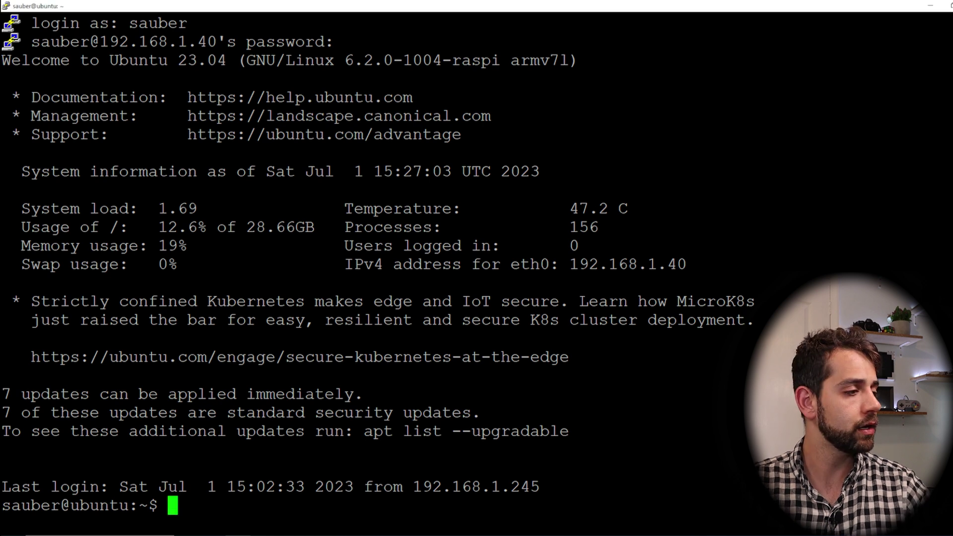
{"action": "type", "text": "sudo apt install docker.io -y"}
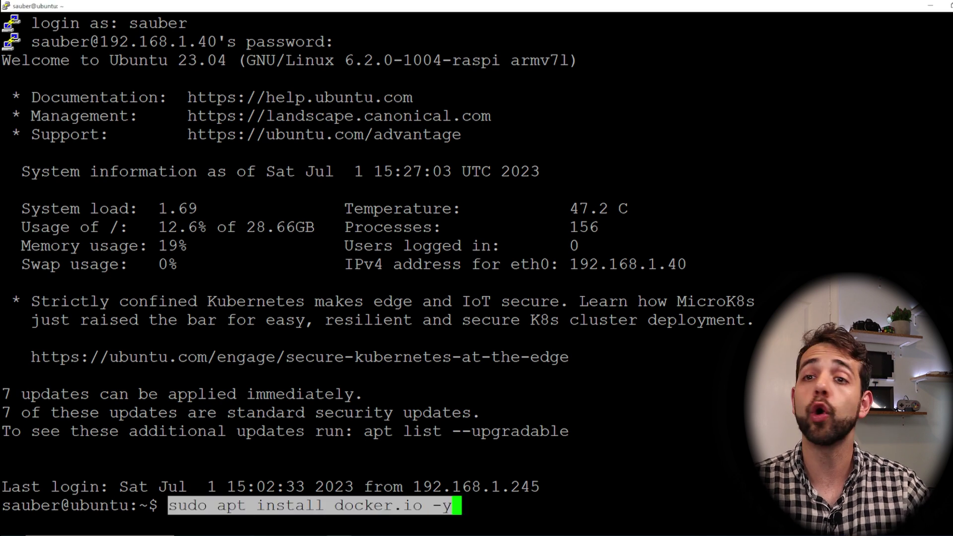
{"action": "key", "text": "Return"}
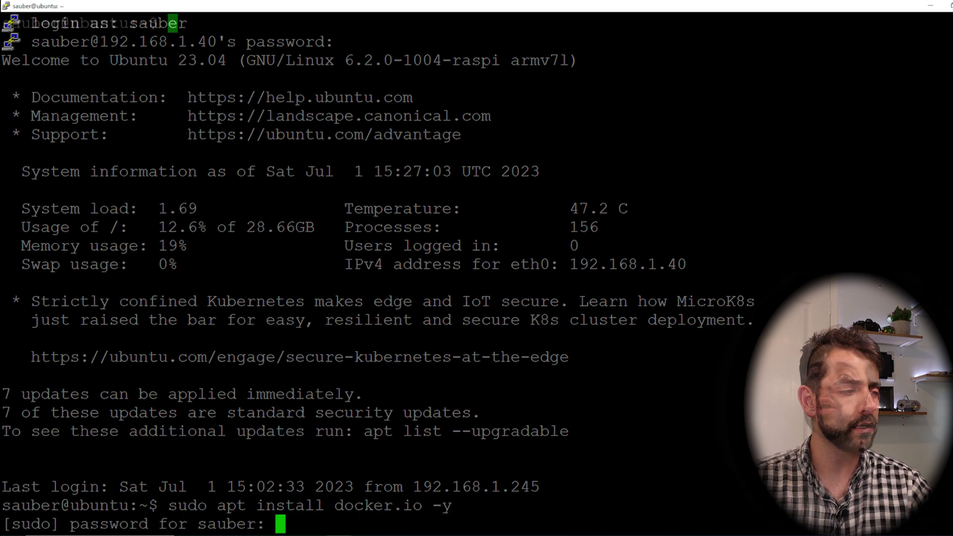
{"action": "left_click_drag", "start_coordinate": [571, 5], "coordinate": [585, 316]}
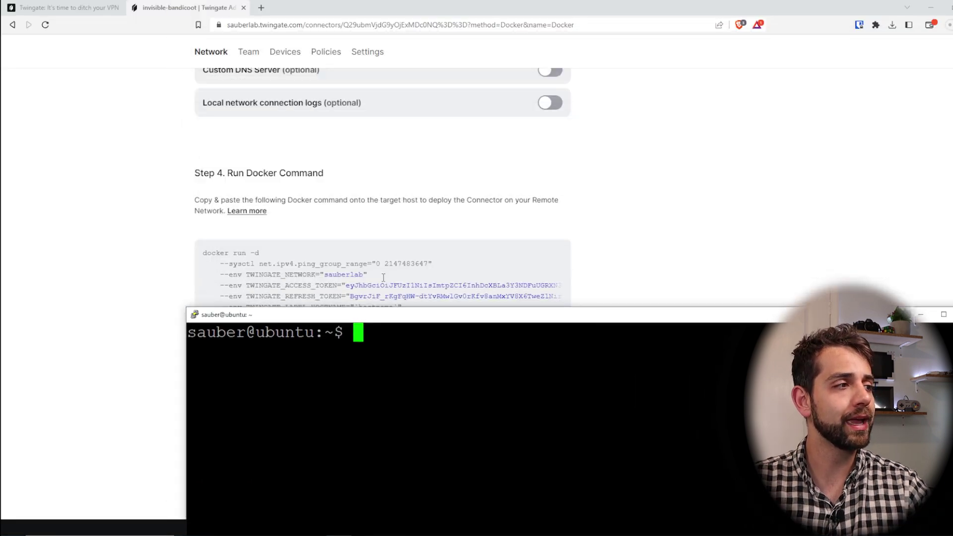
Copy the connector's Docker run command, reviewing its tokens, container name and restart policy
{"action": "scroll", "coordinate": [197, 144], "scroll_direction": "down", "scroll_amount": 3}
{"action": "left_click", "coordinate": [405, 237]}
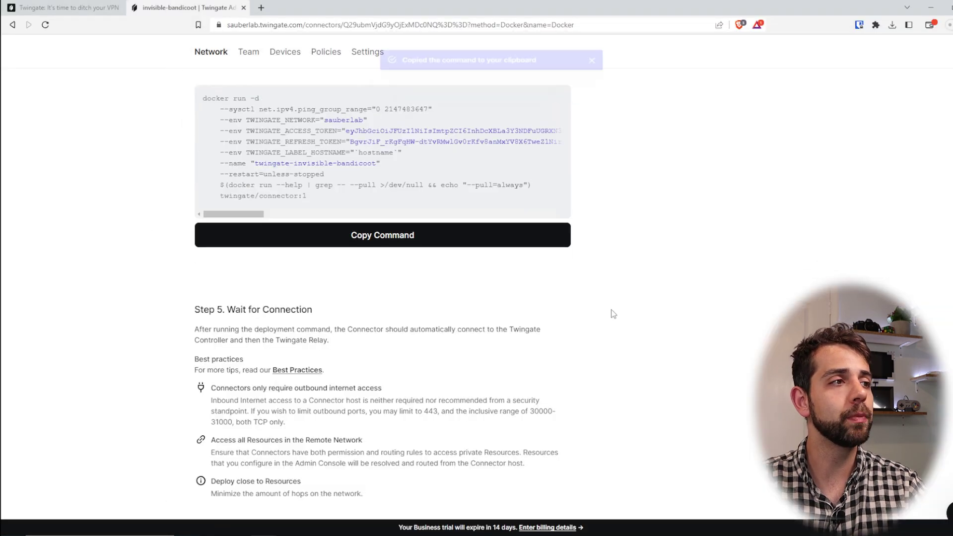
{"action": "left_click_drag", "start_coordinate": [282, 131], "coordinate": [390, 131]}
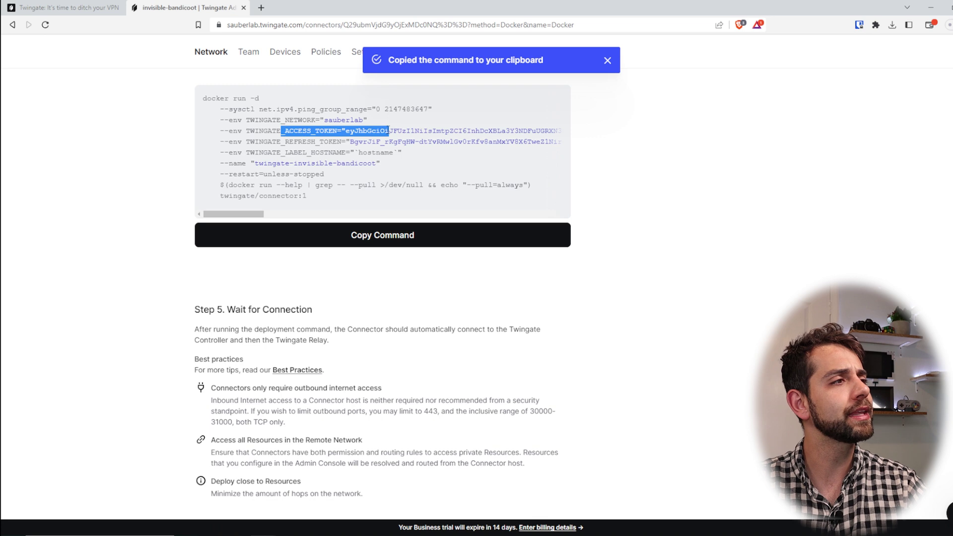
{"action": "left_click_drag", "start_coordinate": [299, 142], "coordinate": [372, 143]}
{"action": "left_click_drag", "start_coordinate": [302, 152], "coordinate": [402, 153]}
{"action": "left_click_drag", "start_coordinate": [265, 163], "coordinate": [469, 179]}
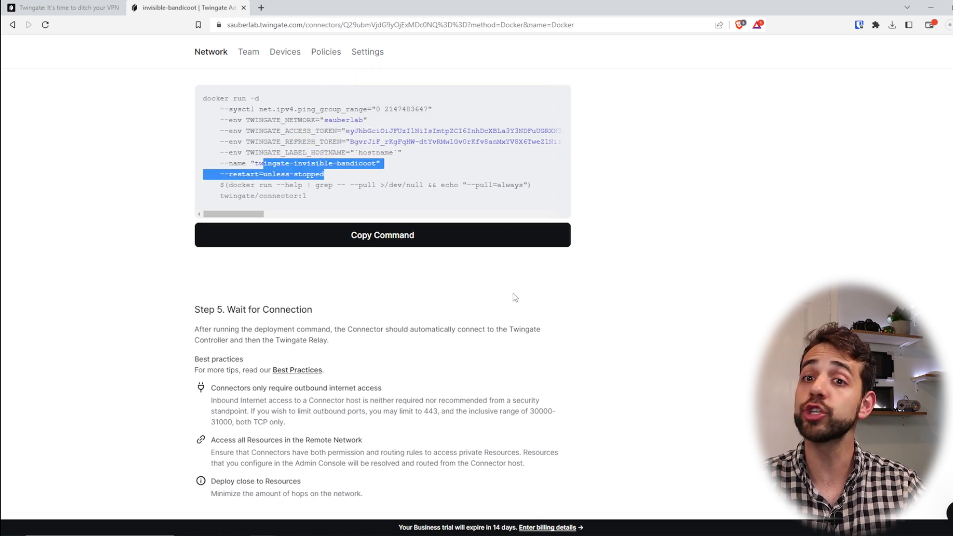
{"action": "left_click", "coordinate": [452, 236]}
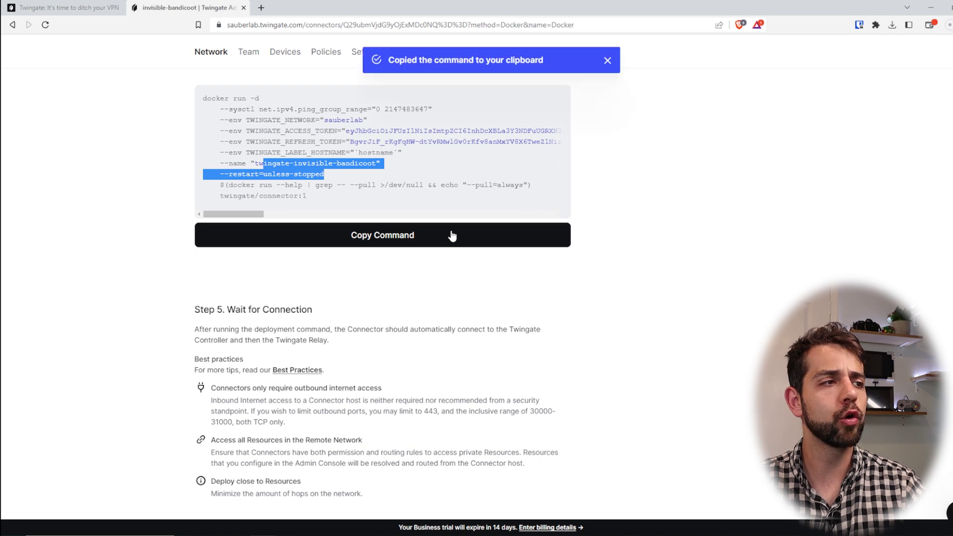
Run the copied Docker command with sudo in PuTTY and select the printed container ID
{"action": "key", "text": "alt+Tab"}
{"action": "double_click", "coordinate": [493, 316]}
{"action": "type", "text": "sudo"}
{"action": "key", "text": "shift+Insert"}
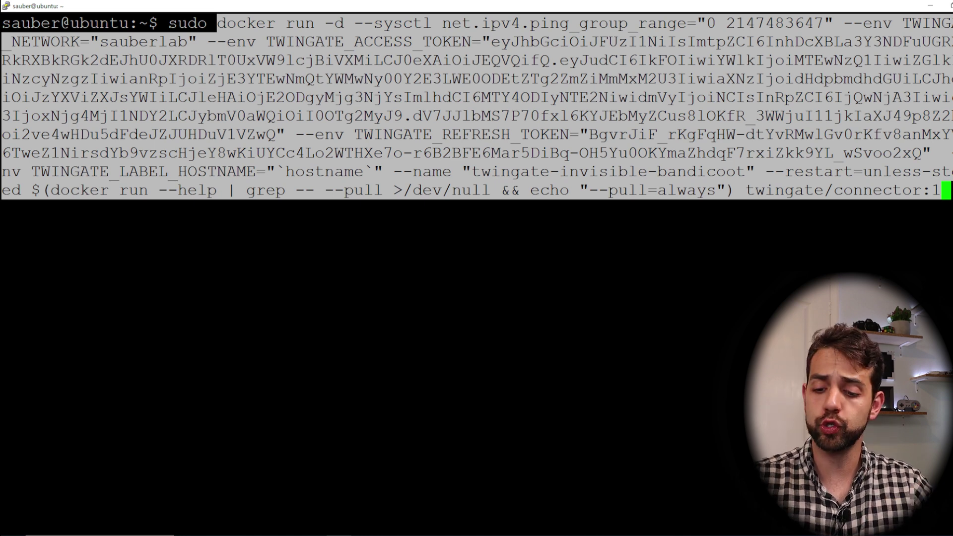
{"action": "key", "text": "Return"}
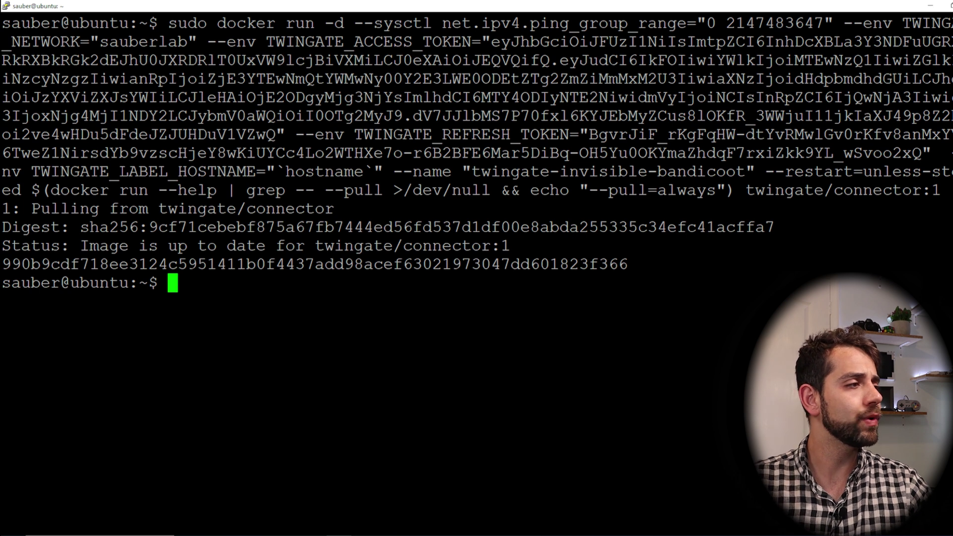
{"action": "left_click_drag", "start_coordinate": [950, 264], "coordinate": [3, 264]}
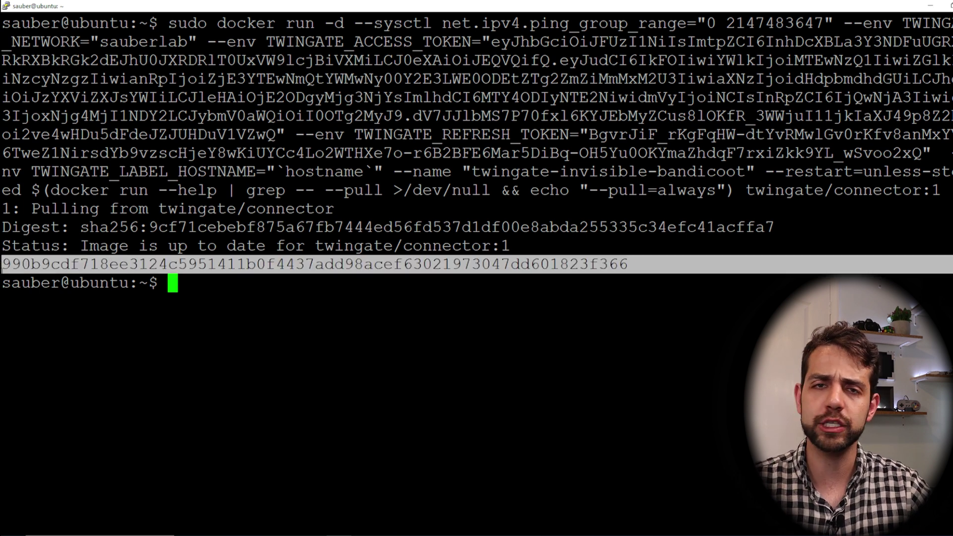
{"action": "left_click_drag", "start_coordinate": [243, 5], "coordinate": [245, 374]}
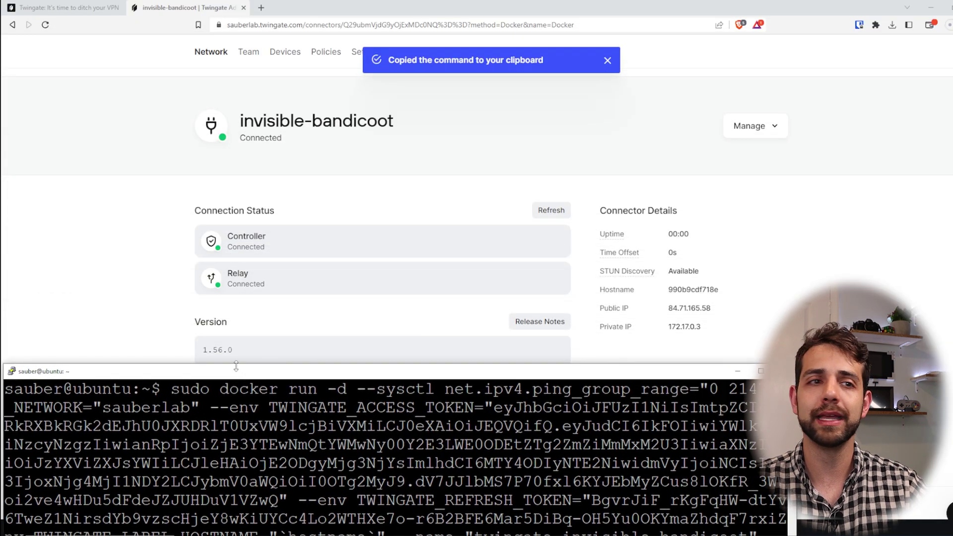
Review invisible-bandicoot's Connected controller and relay status and its private IP 172.17.0.3
{"action": "left_click", "coordinate": [138, 267]}
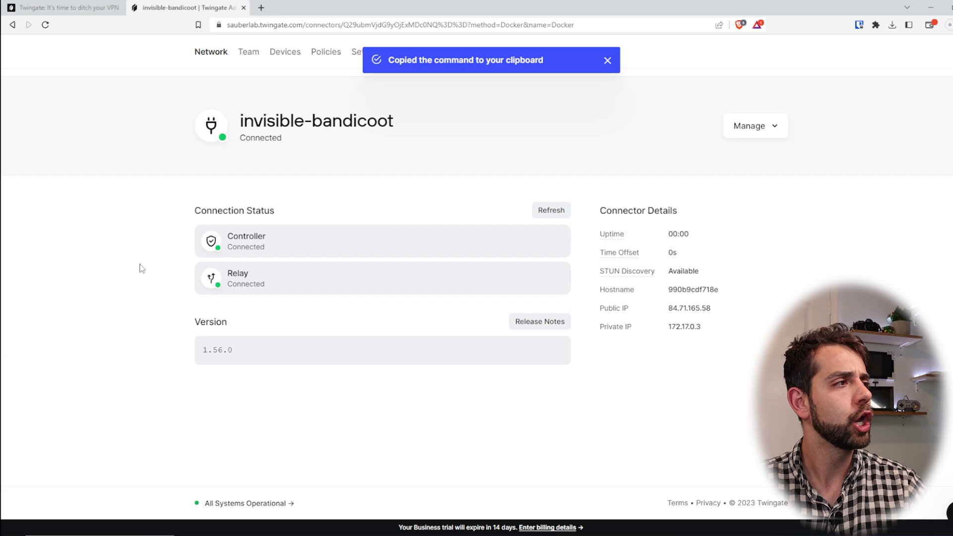
{"action": "double_click", "coordinate": [264, 243]}
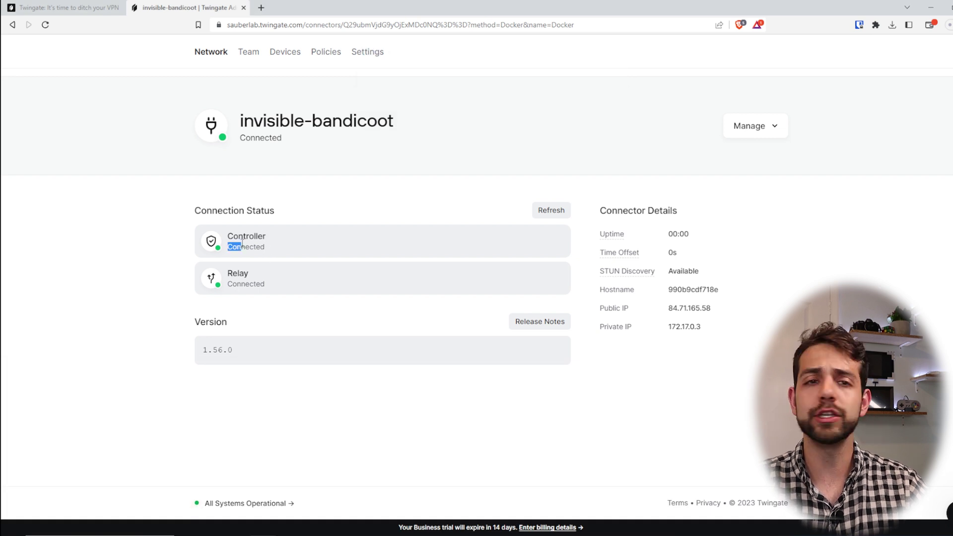
{"action": "left_click_drag", "start_coordinate": [283, 284], "coordinate": [227, 271]}
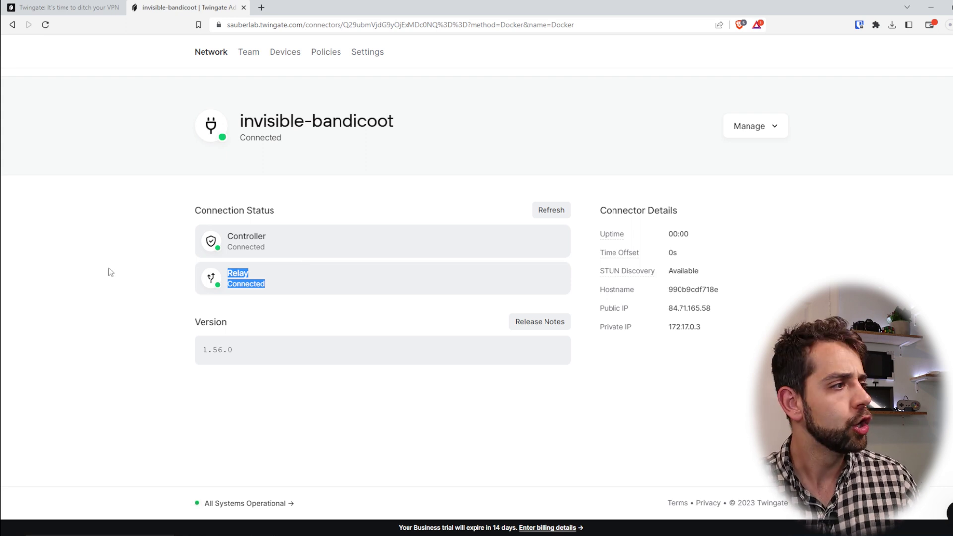
{"action": "left_click", "coordinate": [233, 236]}
{"action": "left_click_drag", "start_coordinate": [233, 237], "coordinate": [272, 247]}
{"action": "left_click_drag", "start_coordinate": [221, 272], "coordinate": [283, 288]}
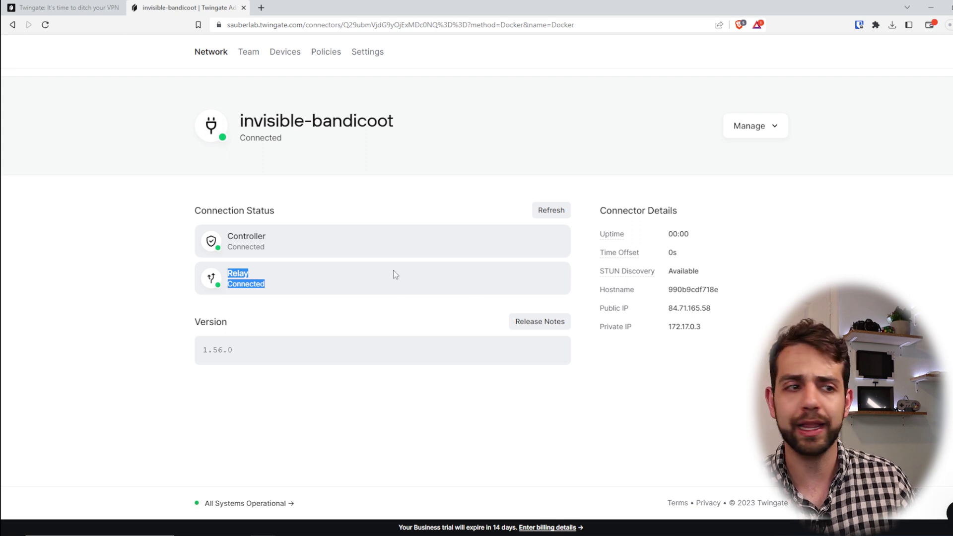
{"action": "left_click_drag", "start_coordinate": [652, 326], "coordinate": [730, 339]}
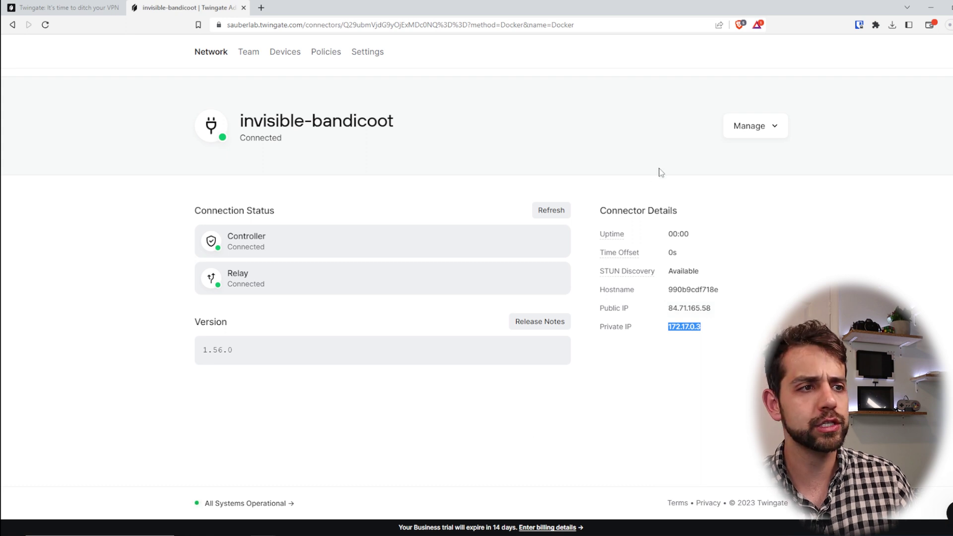
{"action": "mouse_move", "coordinate": [640, 279]}
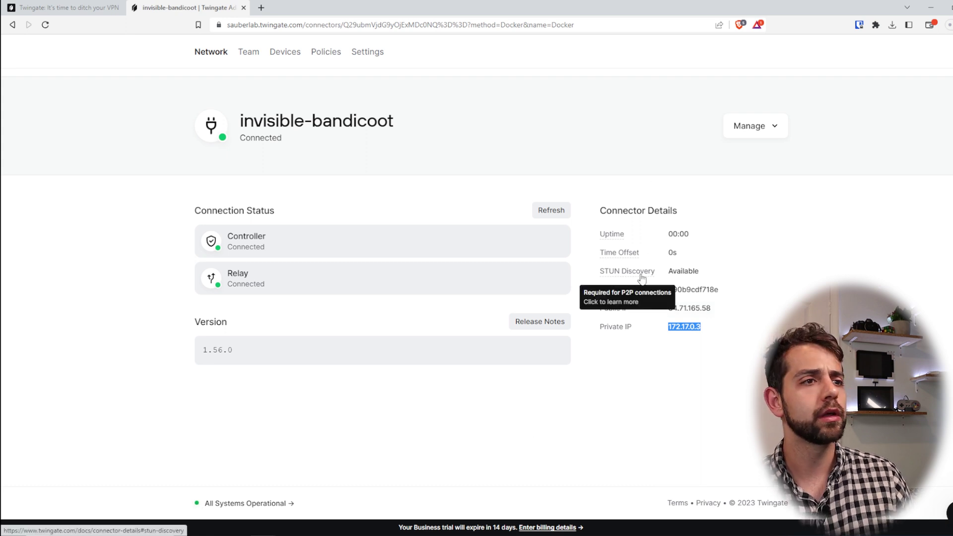
Return to the Sauber remote network page and start adding a new resource
{"action": "scroll", "coordinate": [630, 298], "scroll_direction": "up", "scroll_amount": 1}
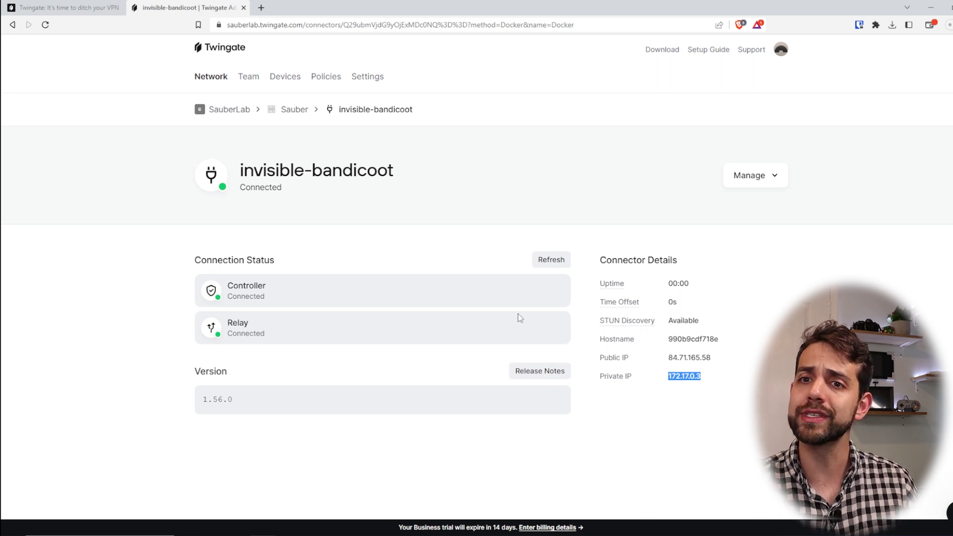
{"action": "left_click", "coordinate": [294, 114]}
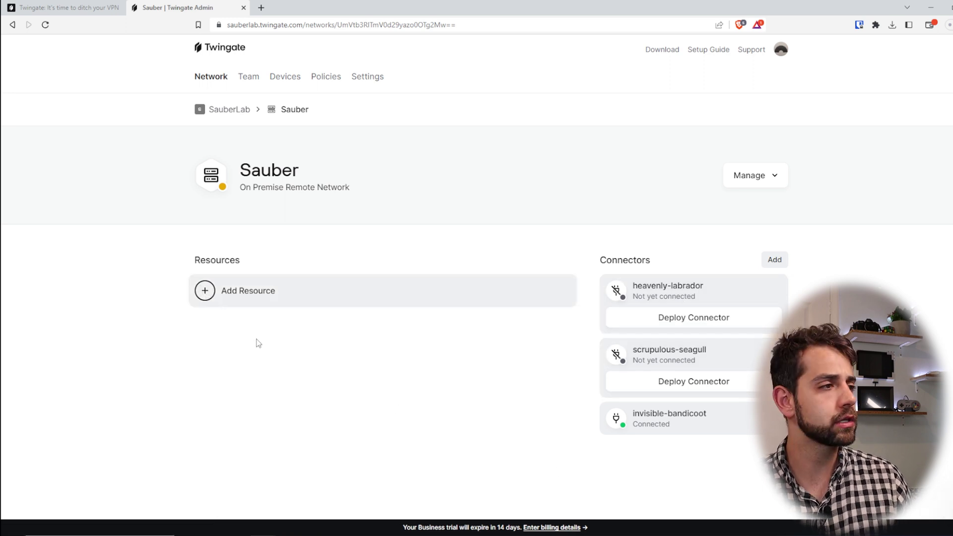
{"action": "left_click", "coordinate": [217, 304]}
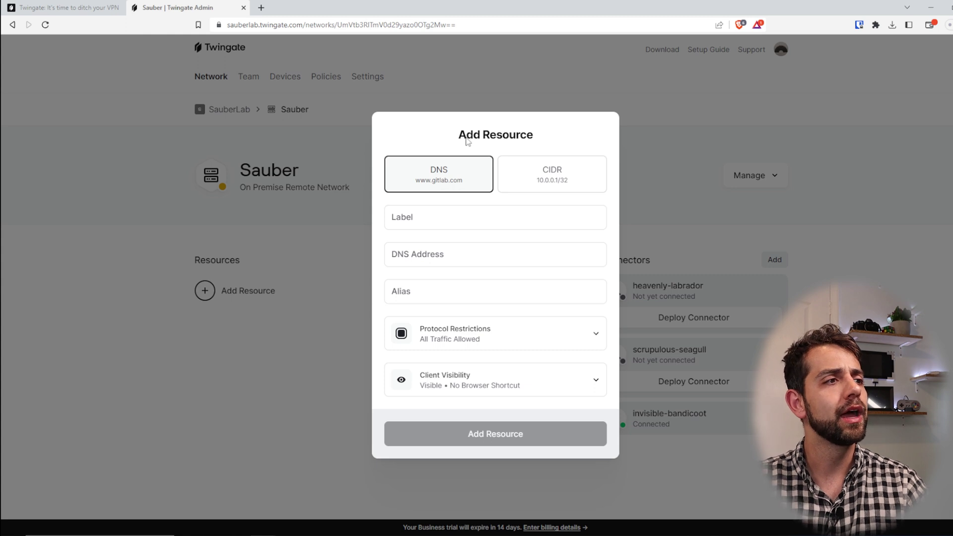
Set the new resource to CIDR with label NAS and address 192.168.1.251
{"action": "left_click", "coordinate": [550, 180]}
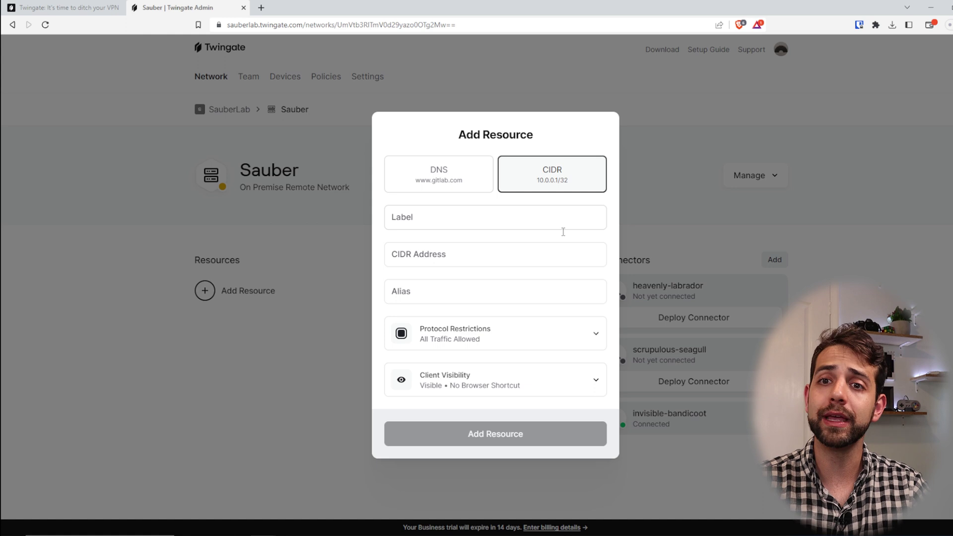
{"action": "left_click", "coordinate": [563, 228]}
{"action": "type", "text": "NAs"}
{"action": "type", "text": "S"}
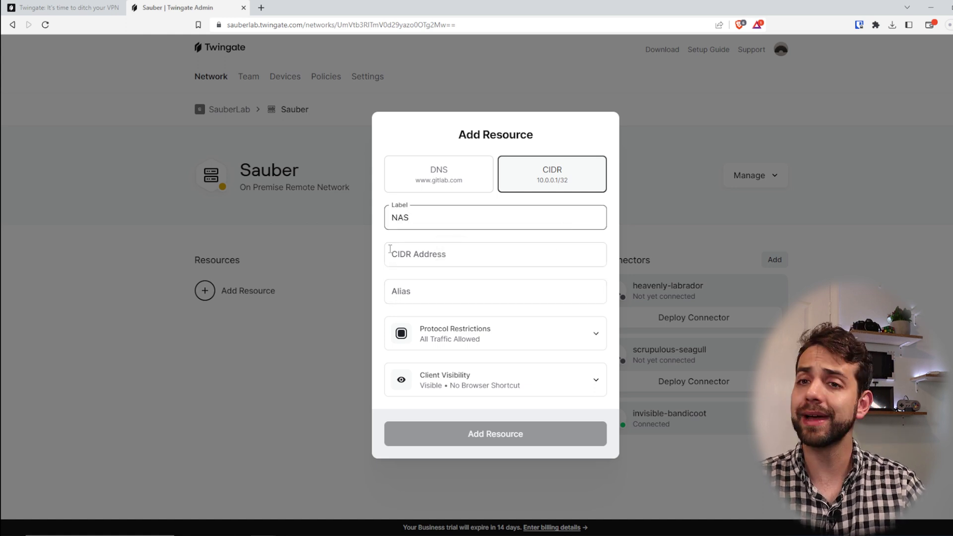
{"action": "left_click", "coordinate": [394, 255]}
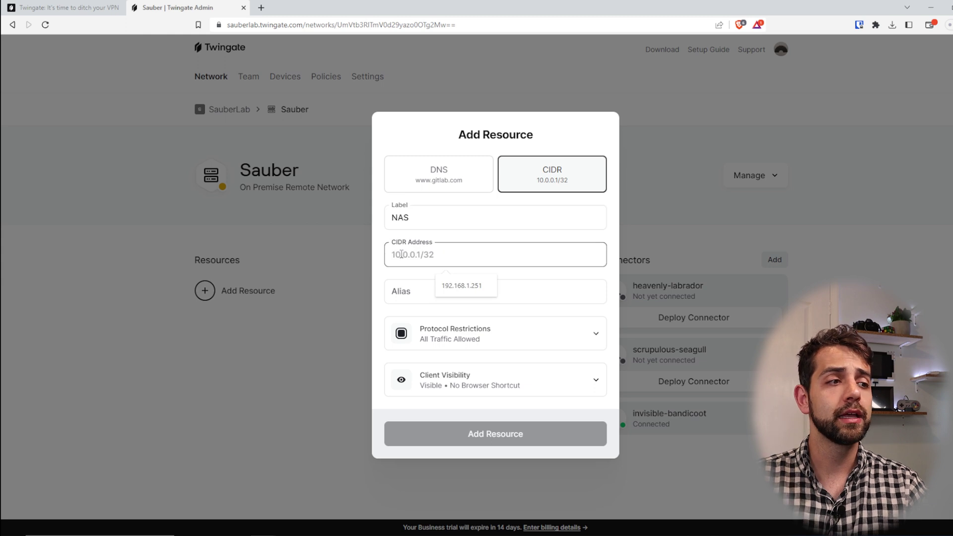
{"action": "left_click", "coordinate": [469, 285]}
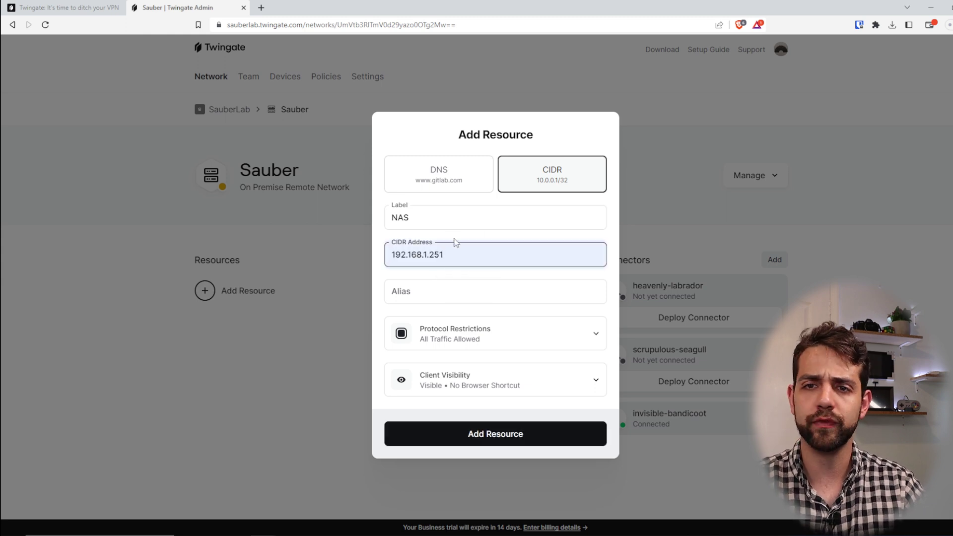
{"action": "key", "text": "BackSpace"}
{"action": "key", "text": "BackSpace"}
{"action": "key", "text": "BackSpace"}
{"action": "type", "text": "1/24"}
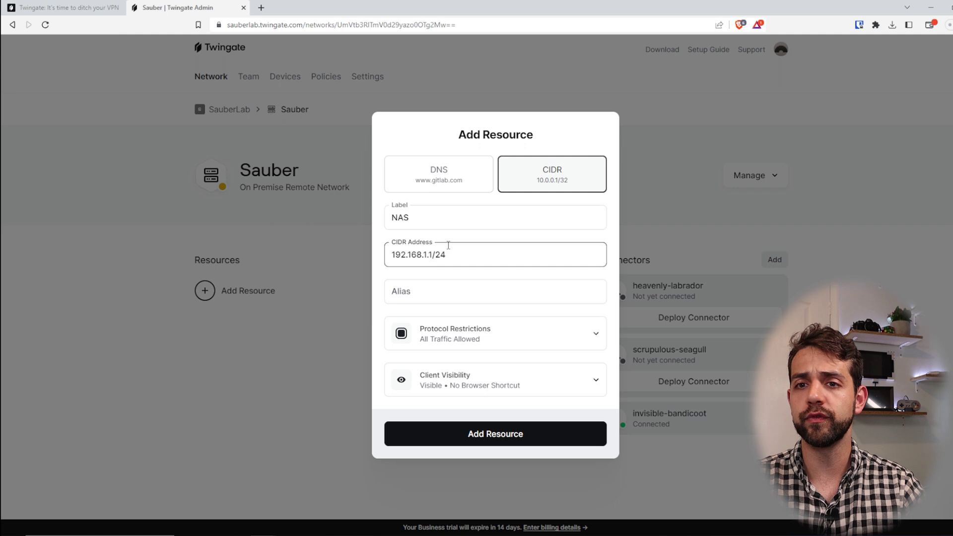
{"action": "key", "text": "BackSpace"}
{"action": "key", "text": "BackSpace"}
{"action": "key", "text": "BackSpace"}
{"action": "key", "text": "BackSpace"}
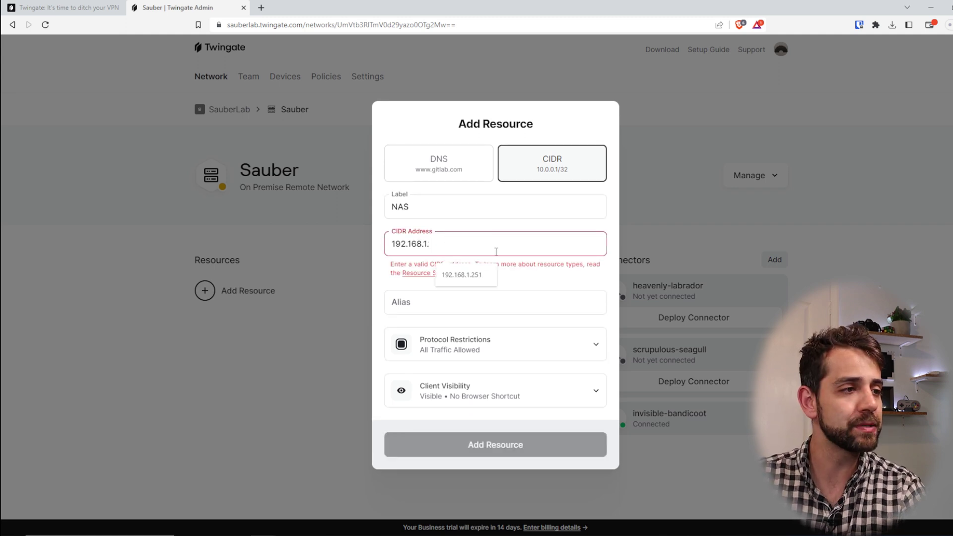
{"action": "left_click", "coordinate": [462, 274]}
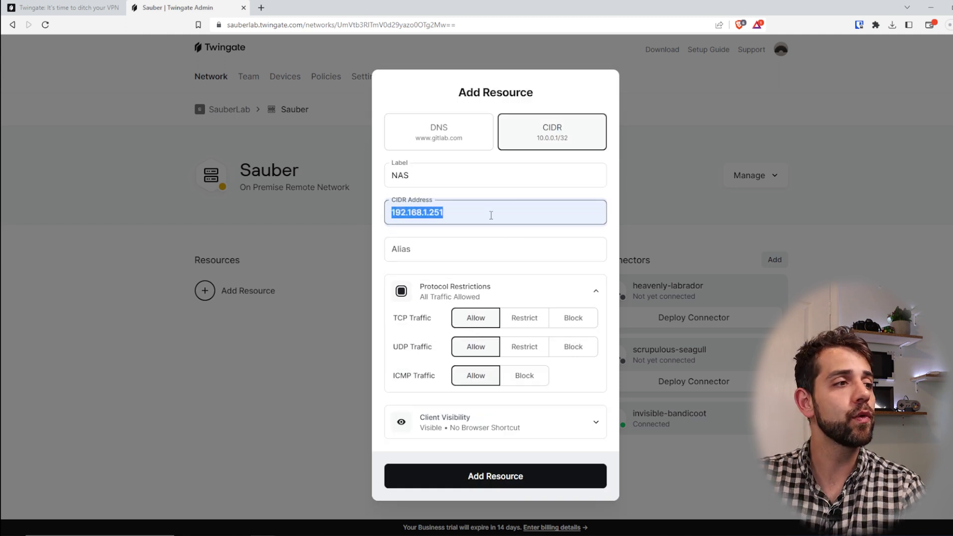
{"action": "left_click_drag", "start_coordinate": [489, 213], "coordinate": [308, 225]}
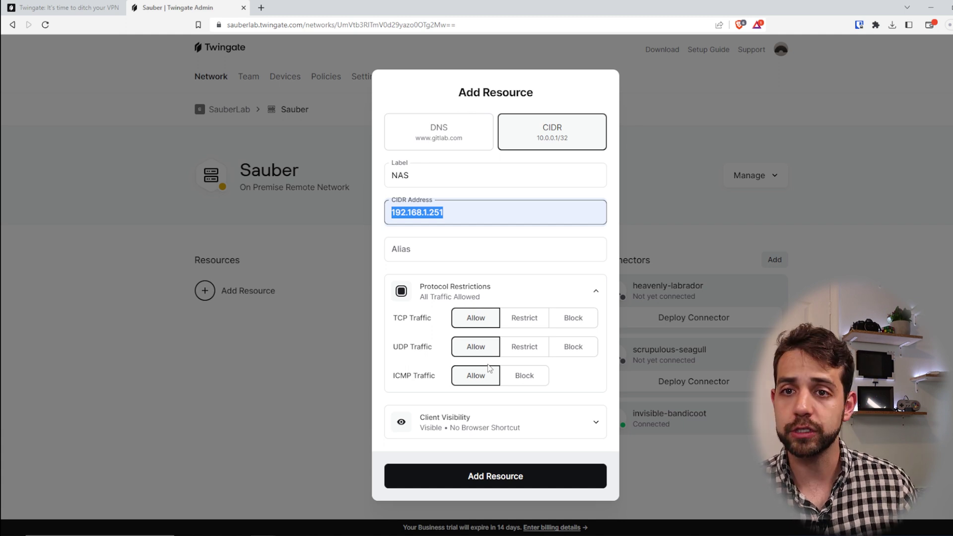
Restrict NAS to TCP port 5000, block UDP and ICMP, and create the resource
{"action": "left_click", "coordinate": [532, 320]}
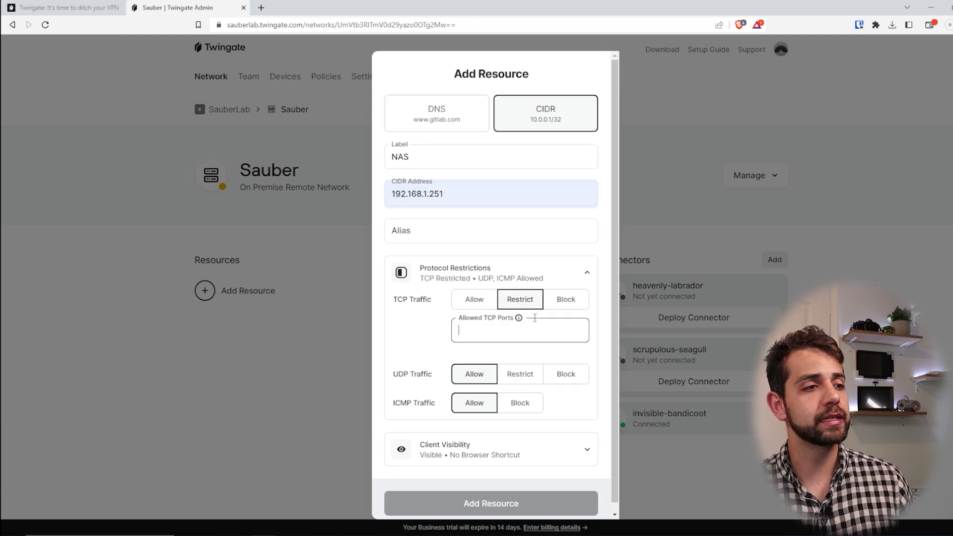
{"action": "type", "text": "5000"}
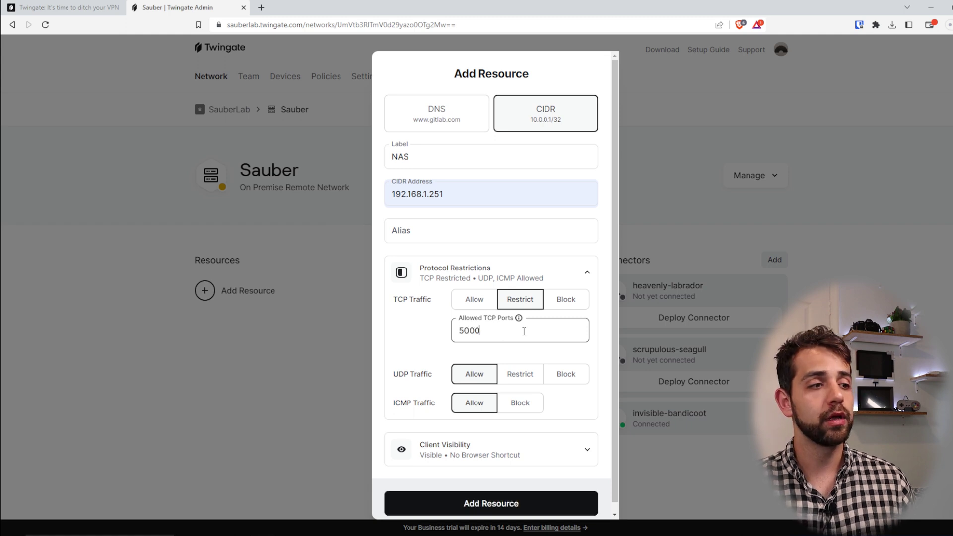
{"action": "left_click", "coordinate": [550, 376]}
{"action": "left_click", "coordinate": [516, 408]}
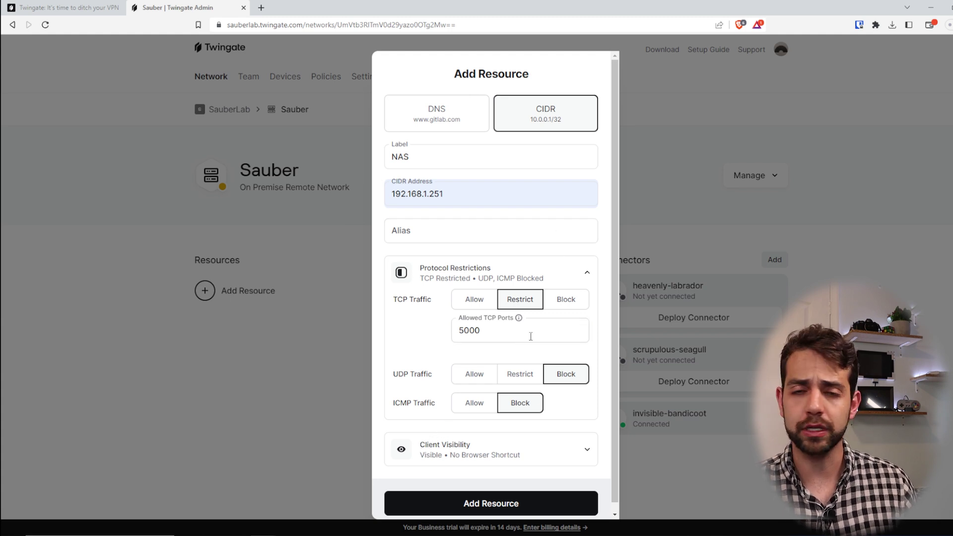
{"action": "left_click_drag", "start_coordinate": [506, 333], "coordinate": [413, 330]}
{"action": "scroll", "coordinate": [447, 387], "scroll_direction": "down", "scroll_amount": 2}
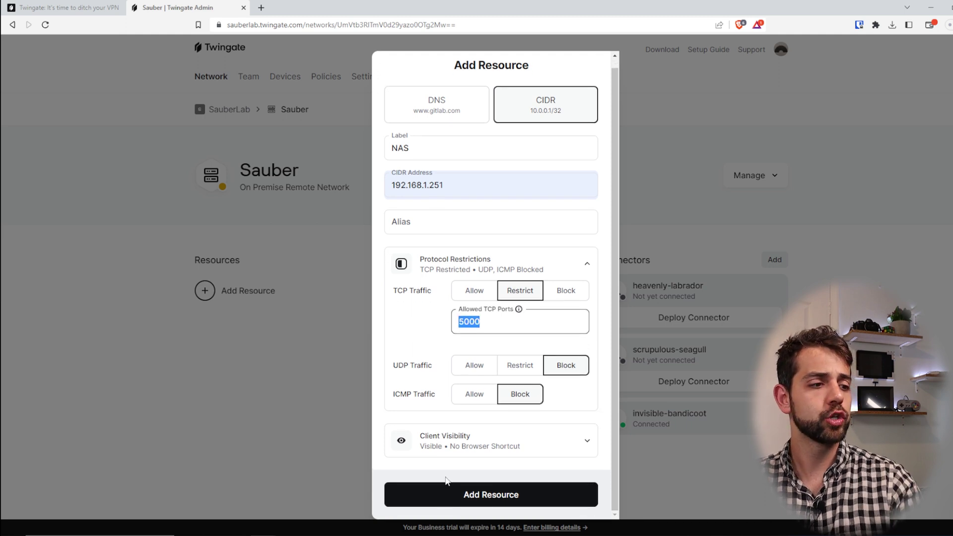
{"action": "left_click", "coordinate": [497, 501]}
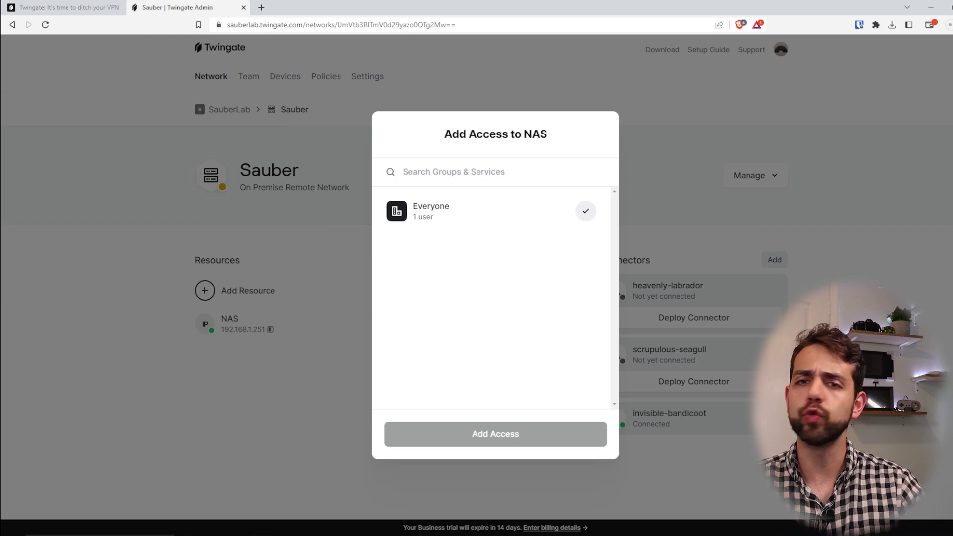
Grant the Everyone group access to the NAS resource
{"action": "left_click", "coordinate": [484, 214]}
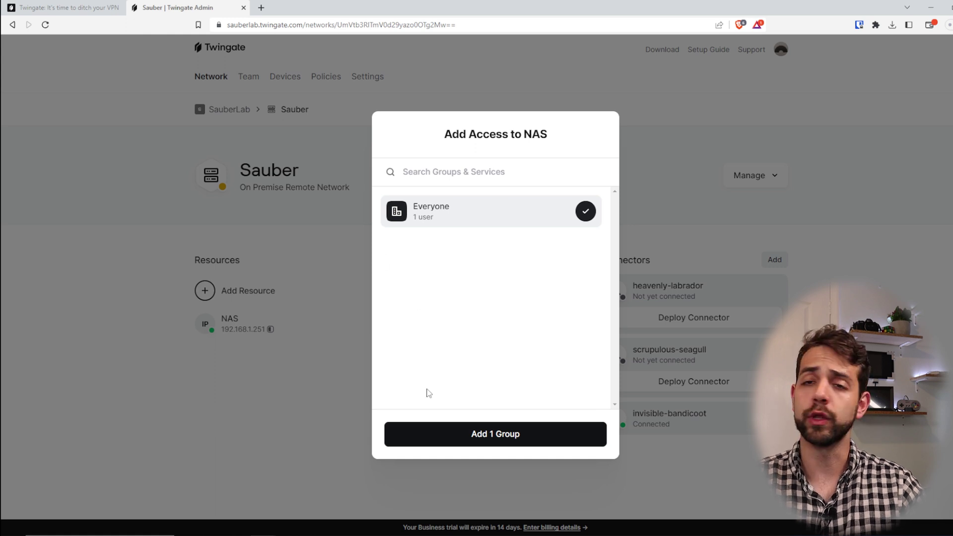
{"action": "left_click", "coordinate": [569, 438]}
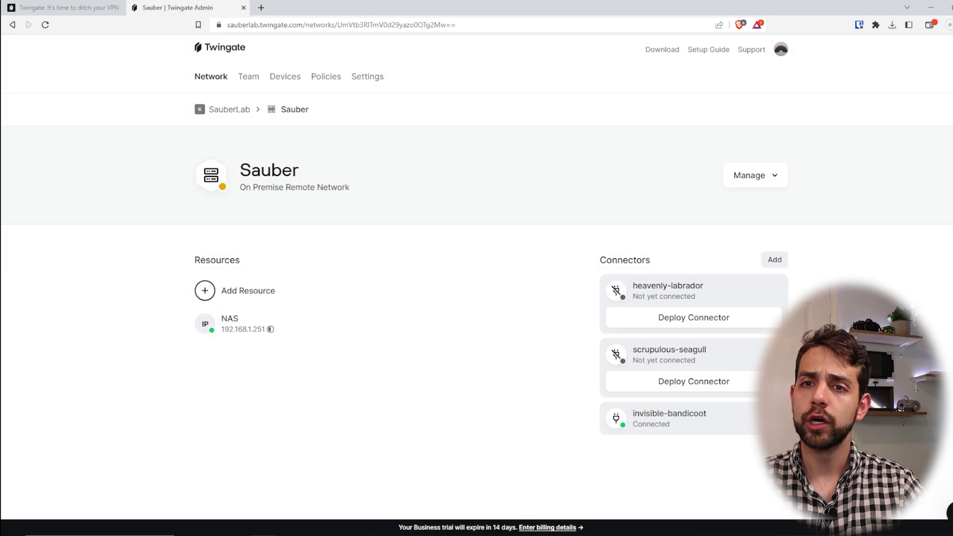
{"action": "mouse_move", "coordinate": [293, 317]}
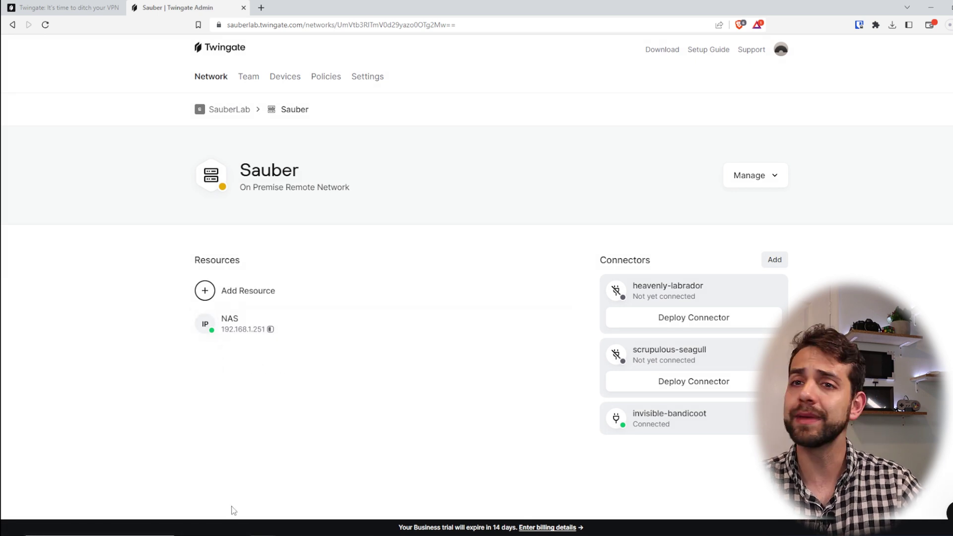
Inspect the NAS resource's Everyone access and TCP 5000-only settings, then open a new browser tab
{"action": "left_click", "coordinate": [237, 325]}
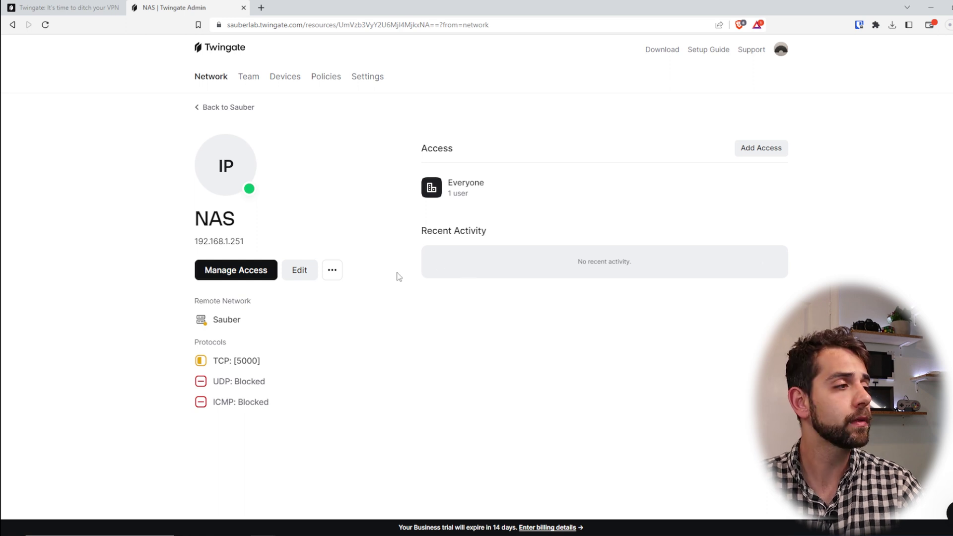
{"action": "left_click", "coordinate": [244, 270]}
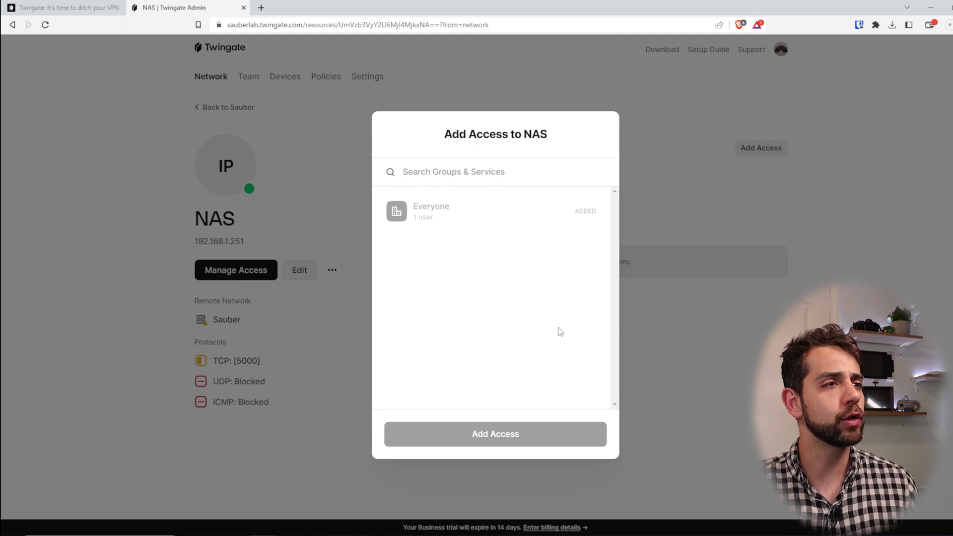
{"action": "left_click", "coordinate": [742, 360]}
{"action": "left_click", "coordinate": [299, 269]}
{"action": "scroll", "coordinate": [427, 461], "scroll_direction": "down", "scroll_amount": 2}
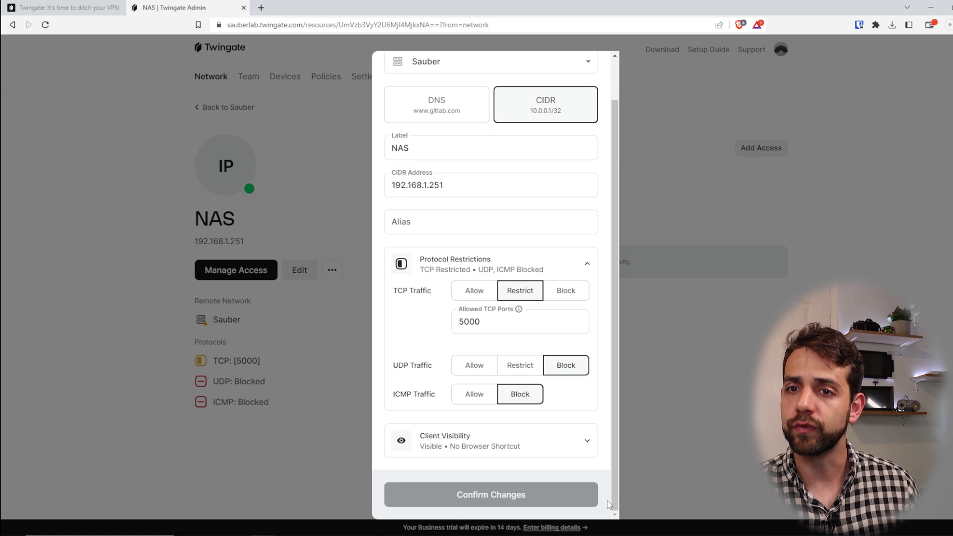
{"action": "left_click", "coordinate": [724, 422]}
{"action": "left_click", "coordinate": [338, 273]}
{"action": "left_click", "coordinate": [430, 366]}
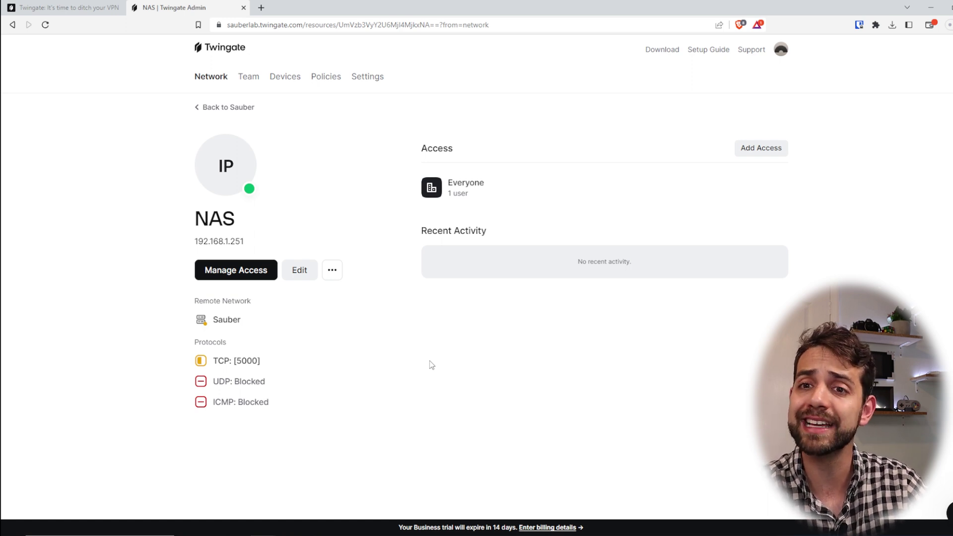
{"action": "left_click", "coordinate": [261, 8]}
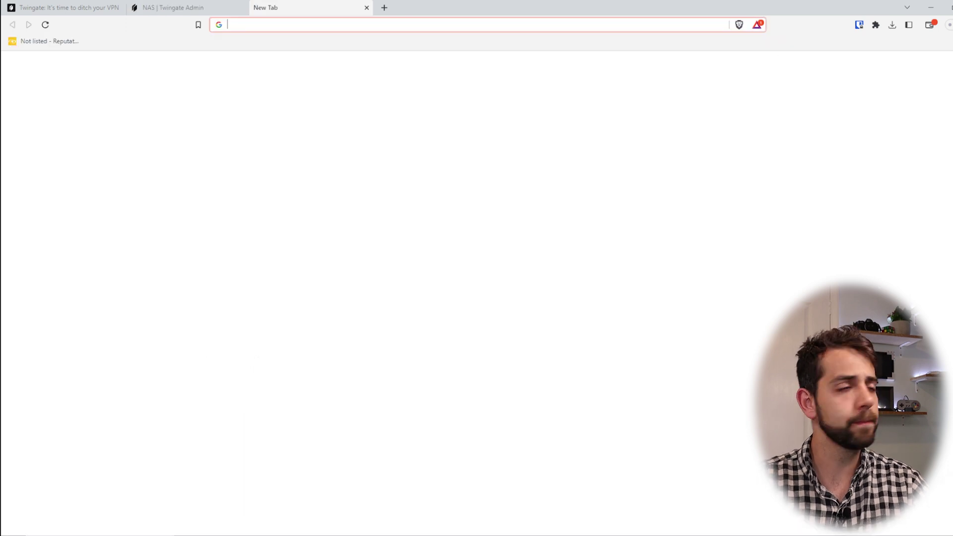
Load the NAS at 192.168.1.251 and confirm Ethernet is disabled while Wi-Fi is active
{"action": "type", "text": "192.168.1.251"}
{"action": "key", "text": "Return"}
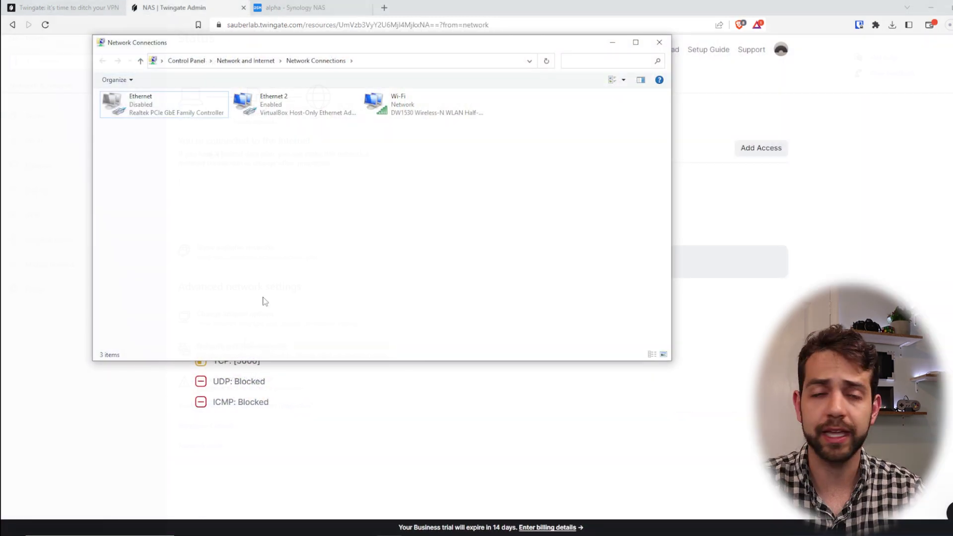
{"action": "left_click", "coordinate": [138, 103]}
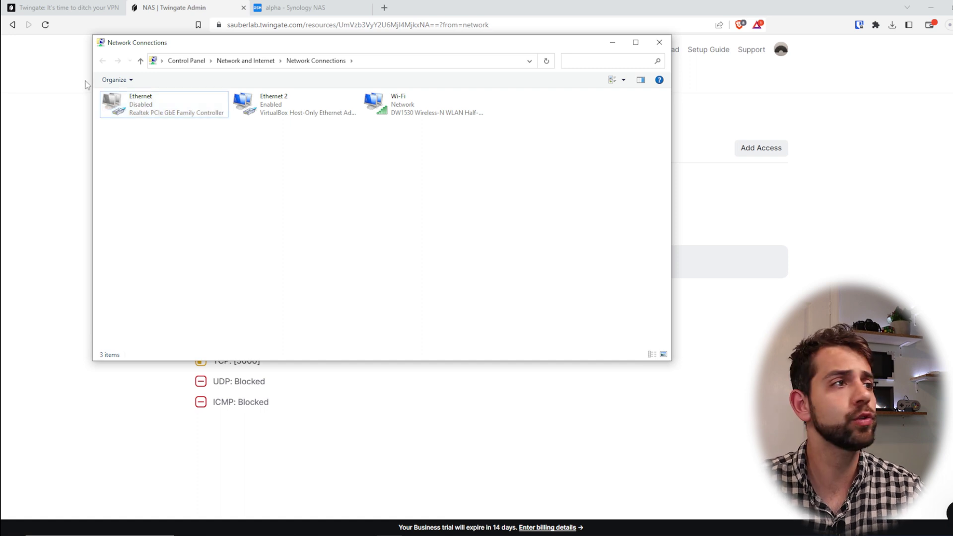
{"action": "left_click", "coordinate": [379, 114]}
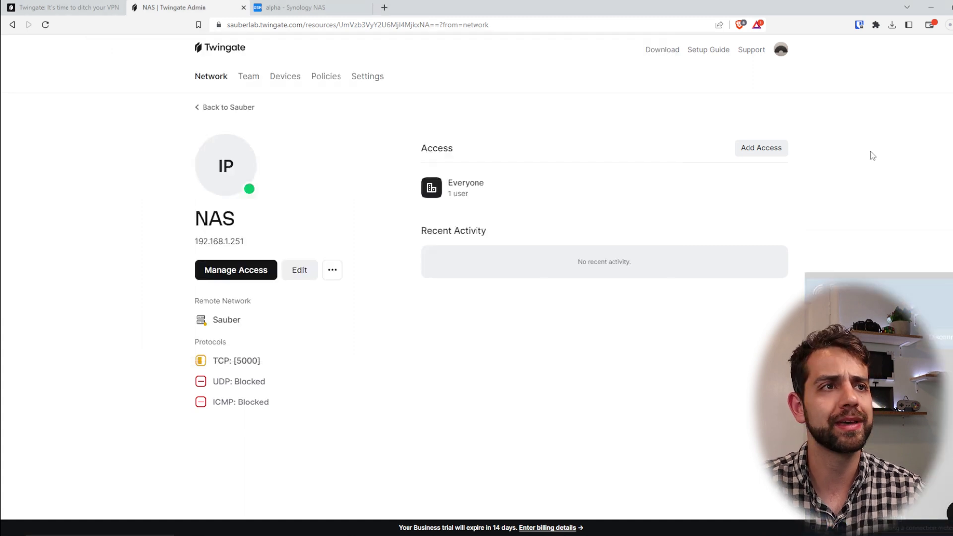
{"action": "left_click", "coordinate": [384, 8]}
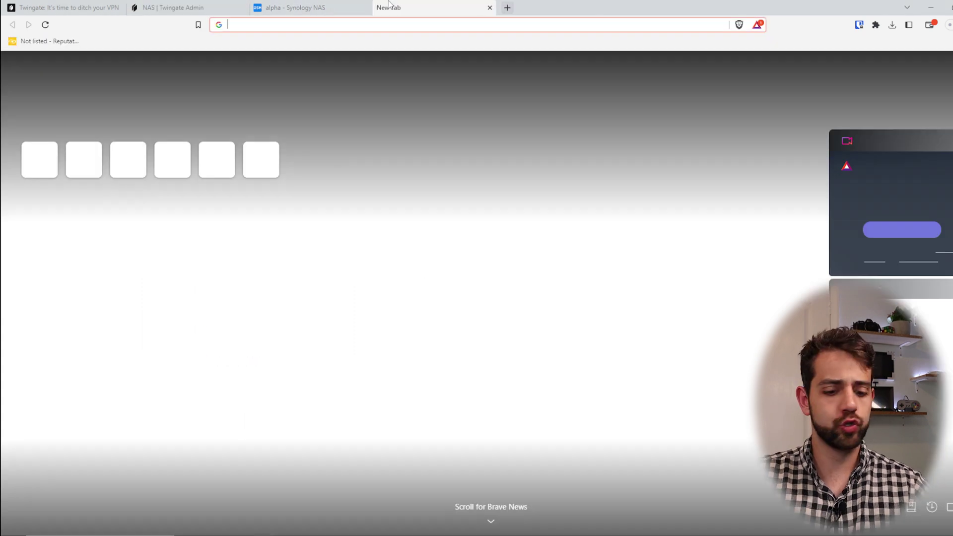
Search for 'goo', then reload the NAS tab with the sign-in path trimmed from its address
{"action": "type", "text": "goo"}
{"action": "key", "text": "Return"}
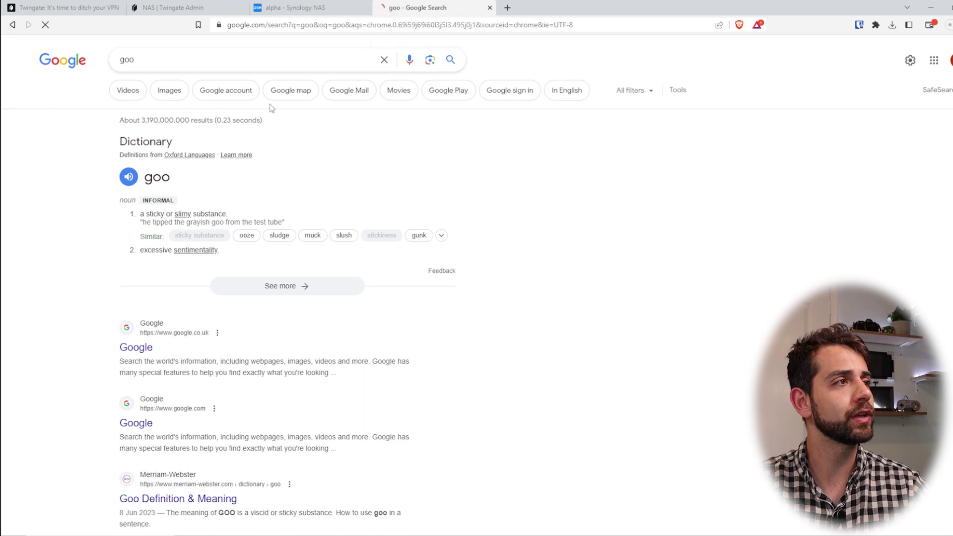
{"action": "left_click", "coordinate": [326, 4]}
{"action": "left_click", "coordinate": [312, 20]}
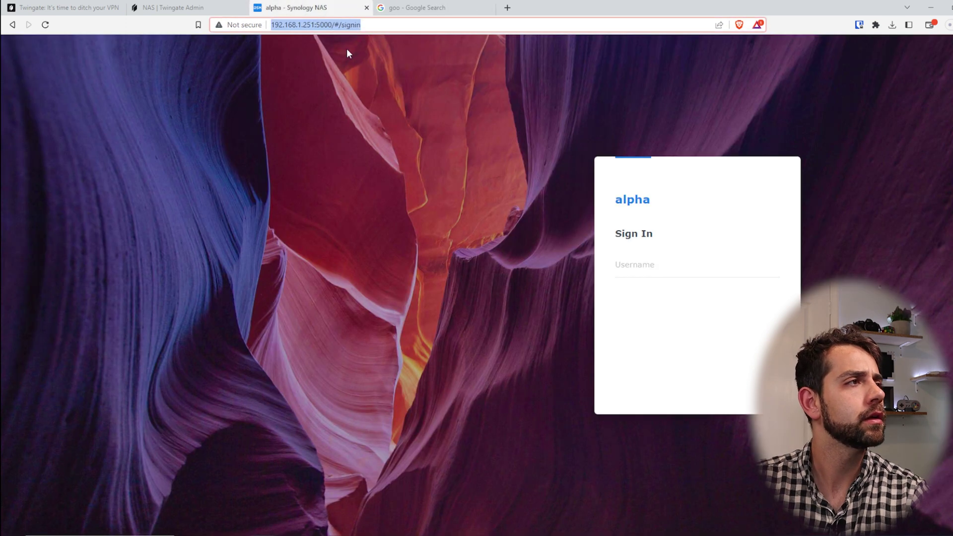
{"action": "key", "text": "Return"}
{"action": "left_click", "coordinate": [271, 24]}
{"action": "key", "text": "End"}
{"action": "key", "text": "BackSpace"}
{"action": "key", "text": "BackSpace"}
{"action": "key", "text": "BackSpace"}
{"action": "key", "text": "BackSpace"}
{"action": "key", "text": "BackSpace"}
{"action": "key", "text": "BackSpace"}
{"action": "key", "text": "BackSpace"}
{"action": "key", "text": "BackSpace"}
{"action": "key", "text": "BackSpace"}
{"action": "key", "text": "Return"}
Copy the IP 192.168.1.251 and load it in a new tab
{"action": "left_click", "coordinate": [311, 24]}
{"action": "left_click", "coordinate": [253, 25]}
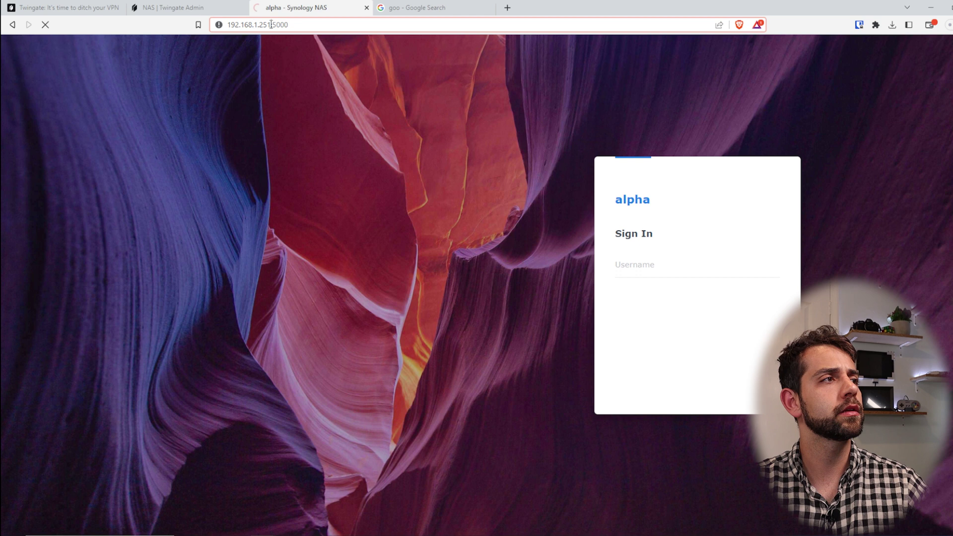
{"action": "left_click_drag", "start_coordinate": [271, 25], "coordinate": [228, 25]}
{"action": "key", "text": "ctrl+c"}
{"action": "left_click", "coordinate": [508, 7]}
{"action": "key", "text": "ctrl+v"}
{"action": "key", "text": "Return"}
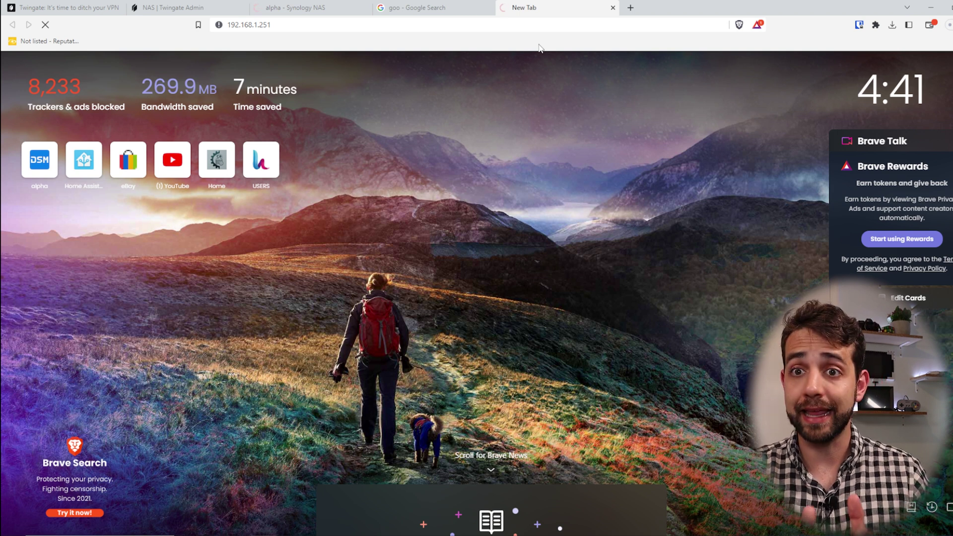
Append port :5000 and load 192.168.1.251:5000, which times out with ERR_CONNECTION_TIMED_OUT
{"action": "left_click", "coordinate": [366, 27]}
{"action": "left_click", "coordinate": [366, 27]}
{"action": "type", "text": ":54"}
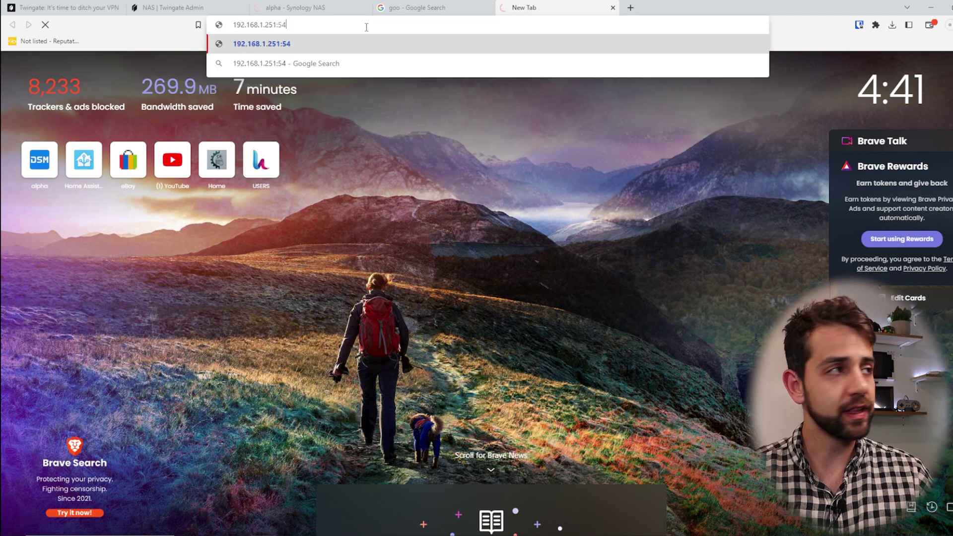
{"action": "key", "text": "BackSpace"}
{"action": "type", "text": "000"}
{"action": "key", "text": "Return"}
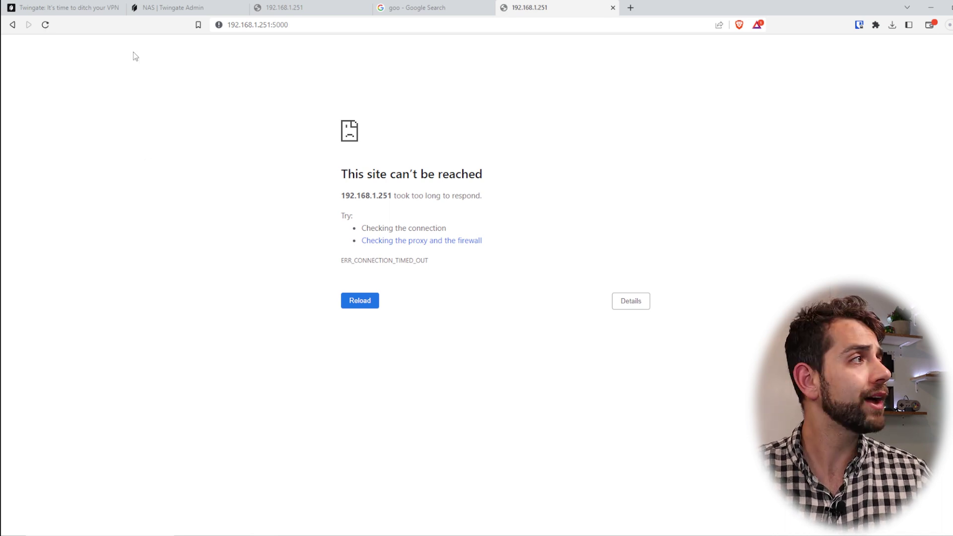
Go from Twingate Admin's Download link to the Windows client instructions in Twingate Docs
{"action": "left_click", "coordinate": [176, 5]}
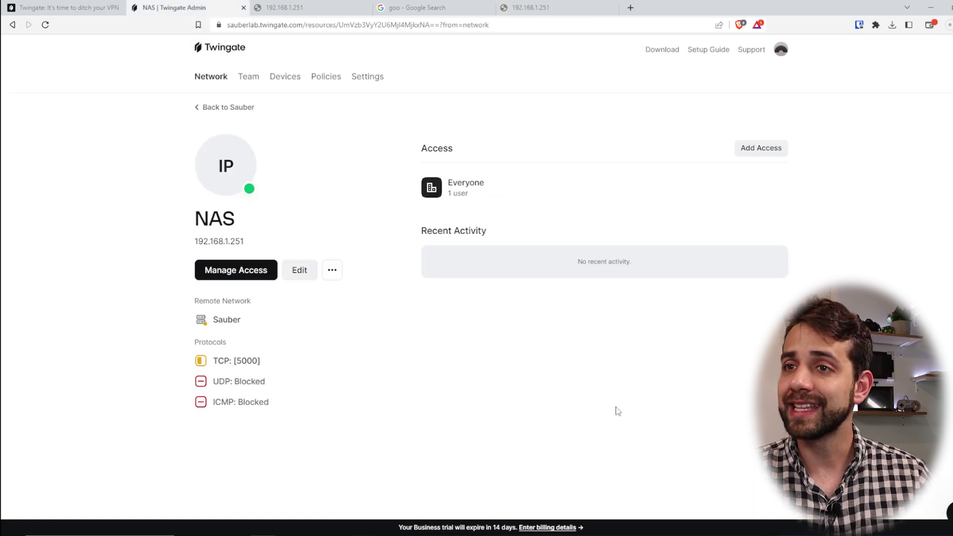
{"action": "left_click", "coordinate": [662, 50]}
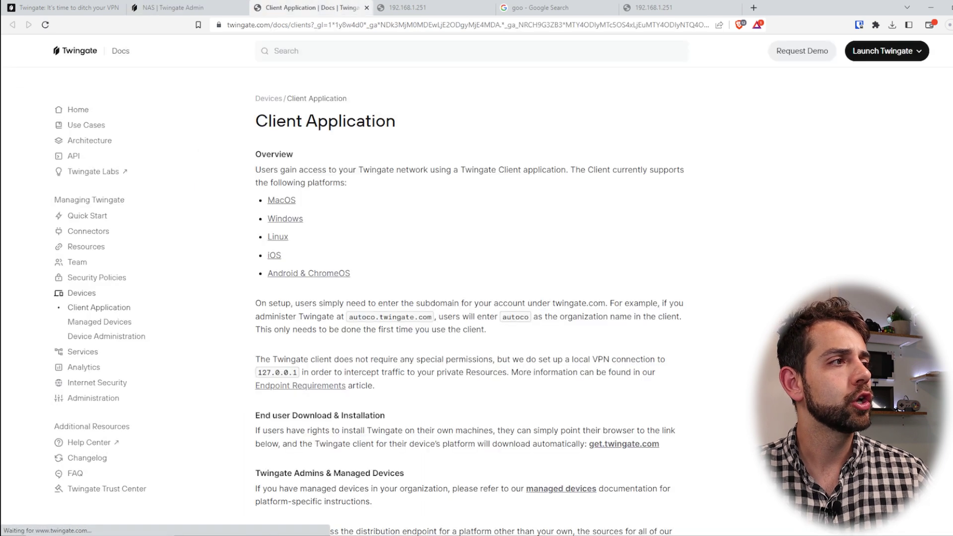
{"action": "scroll", "coordinate": [541, 376], "scroll_direction": "down", "scroll_amount": 1}
{"action": "left_click", "coordinate": [282, 172]}
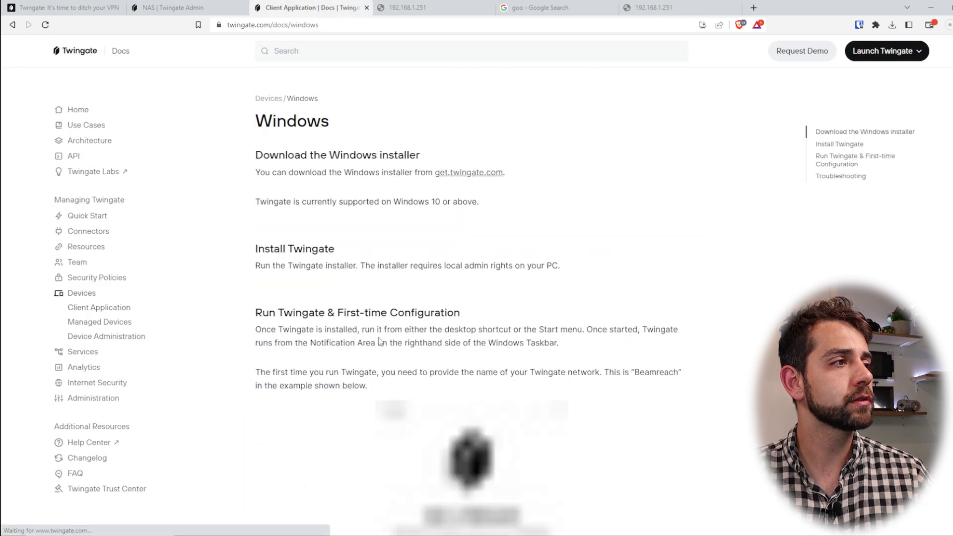
{"action": "scroll", "coordinate": [380, 340], "scroll_direction": "down", "scroll_amount": 3}
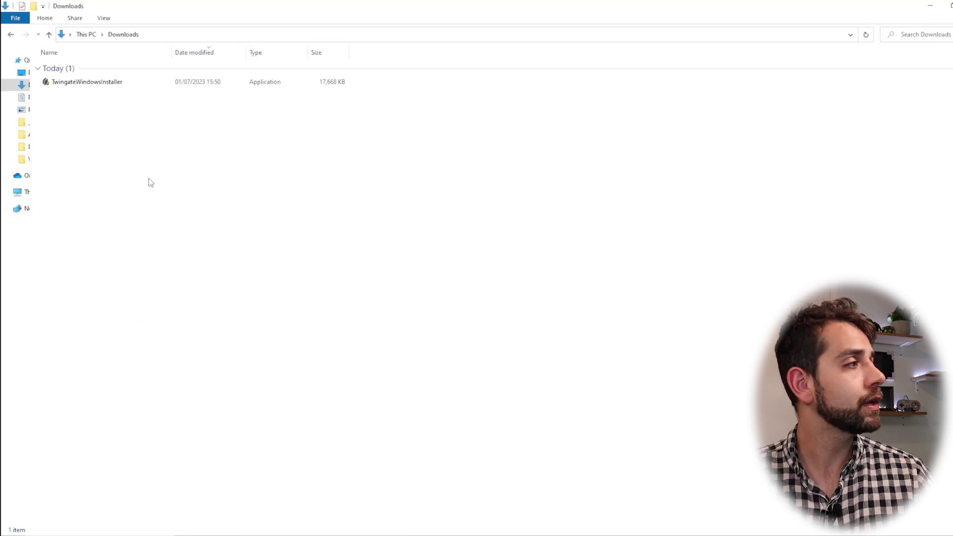
Run TwingateWindowsInstaller from Downloads and install Twingate 1.0.32
{"action": "double_click", "coordinate": [99, 83]}
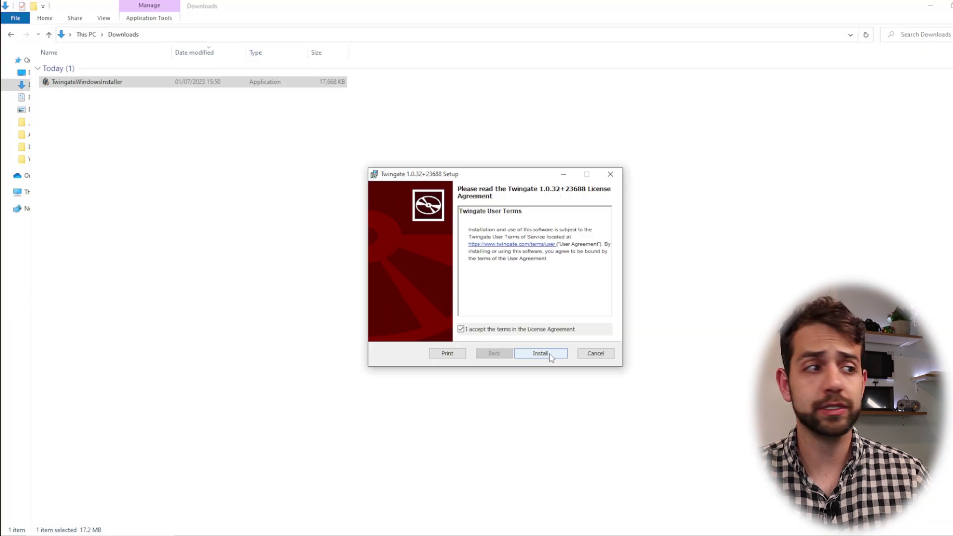
{"action": "left_click", "coordinate": [541, 354]}
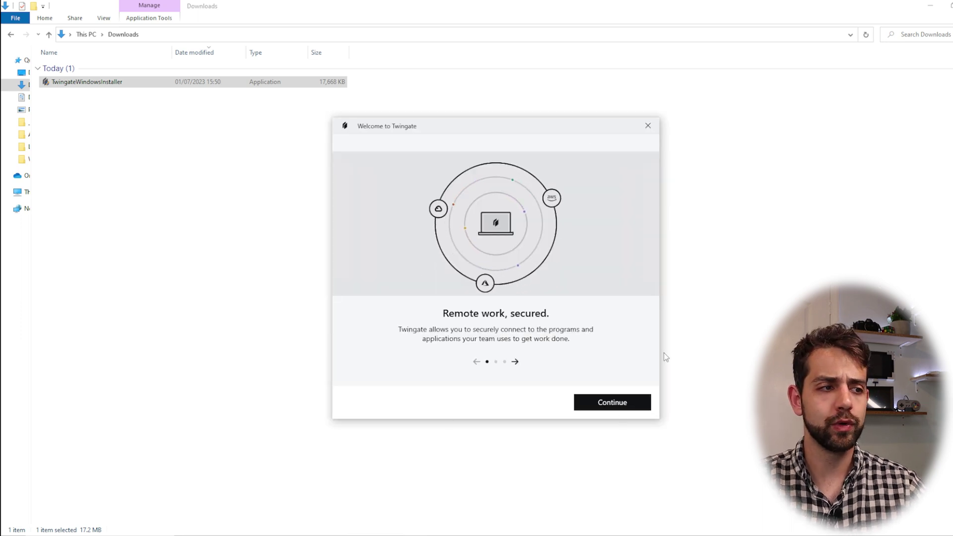
Continue past the welcome slide and join the 'sauber' network
{"action": "left_click", "coordinate": [618, 401]}
{"action": "left_click", "coordinate": [466, 308]}
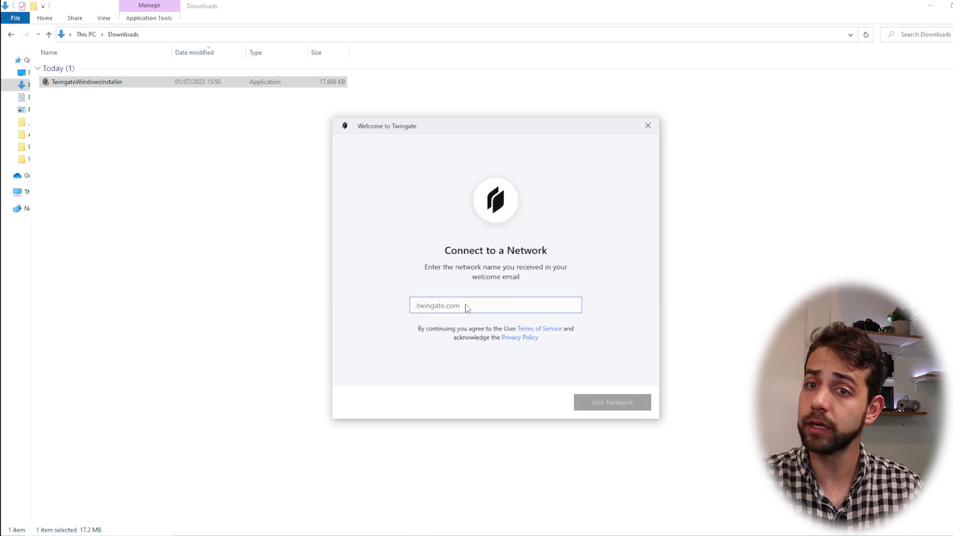
{"action": "type", "text": "sauberlab"}
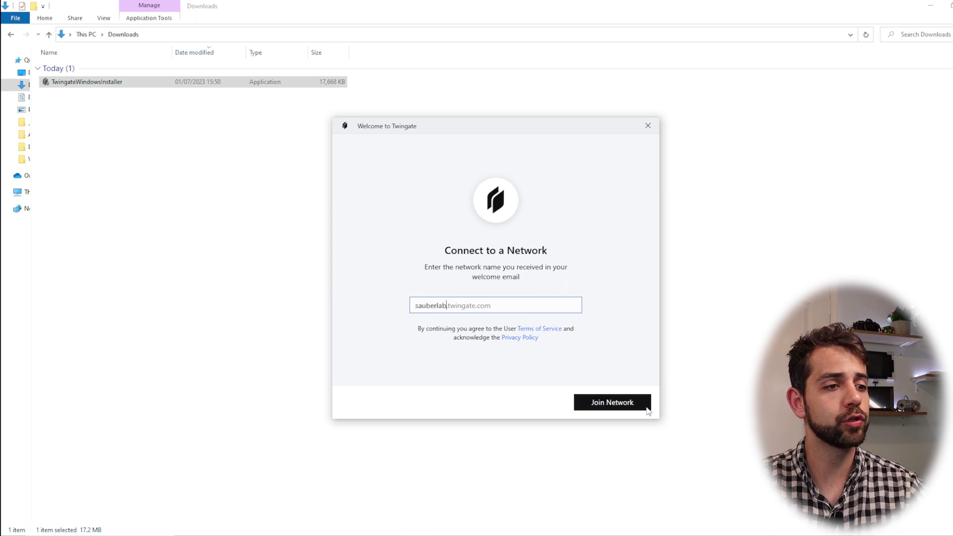
{"action": "left_click", "coordinate": [646, 407]}
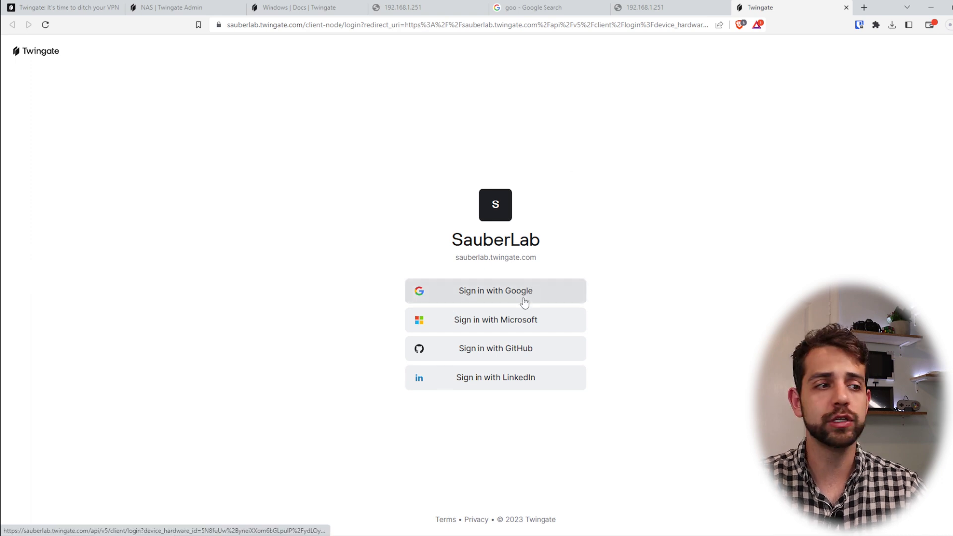
Sign in to SauberLab with Google and confirm Twingate opens
{"action": "left_click", "coordinate": [492, 293]}
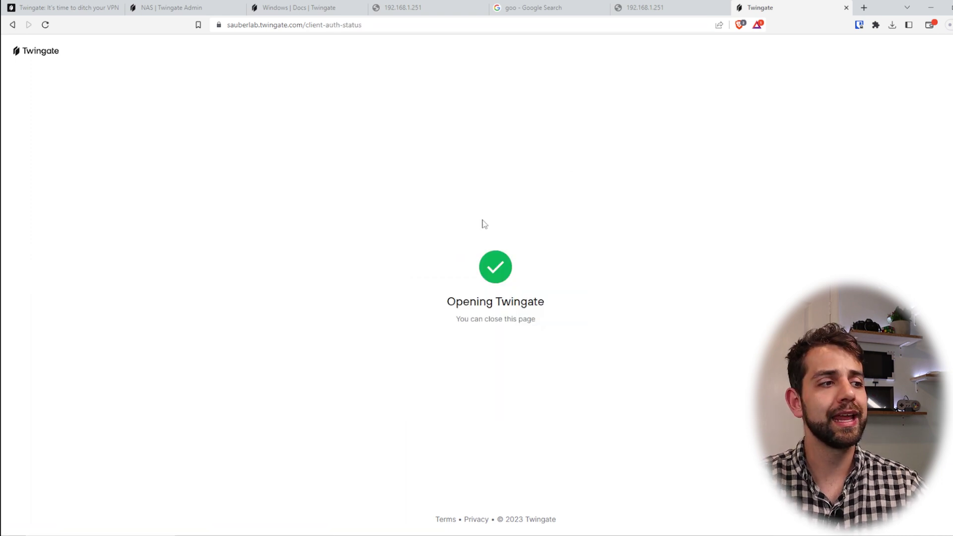
{"action": "left_click_drag", "start_coordinate": [455, 276], "coordinate": [613, 339]}
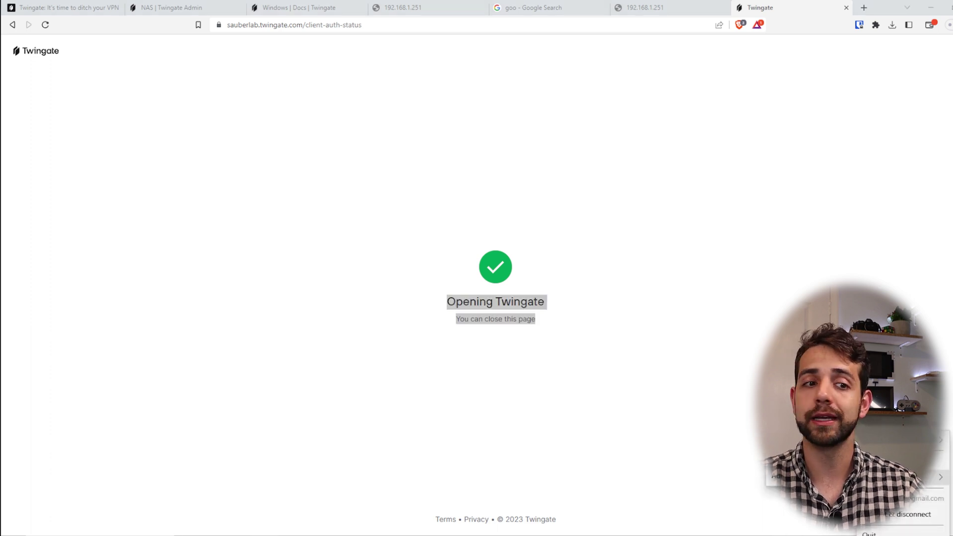
{"action": "left_click", "coordinate": [357, 416]}
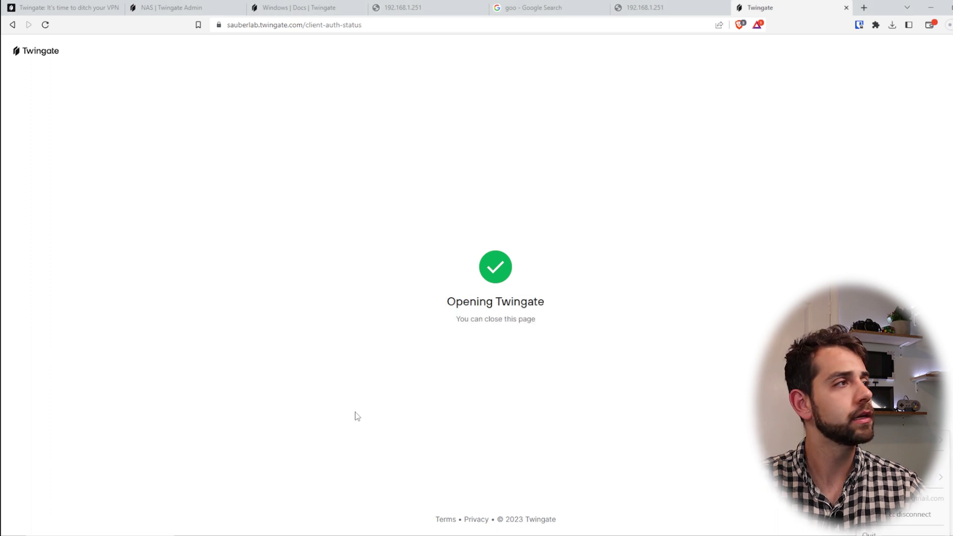
Reload 192.168.1.251:5000 in the error tab, now loading the alpha Synology sign-in page
{"action": "left_click", "coordinate": [680, 8]}
{"action": "left_click", "coordinate": [486, 24]}
{"action": "key", "text": "Return"}
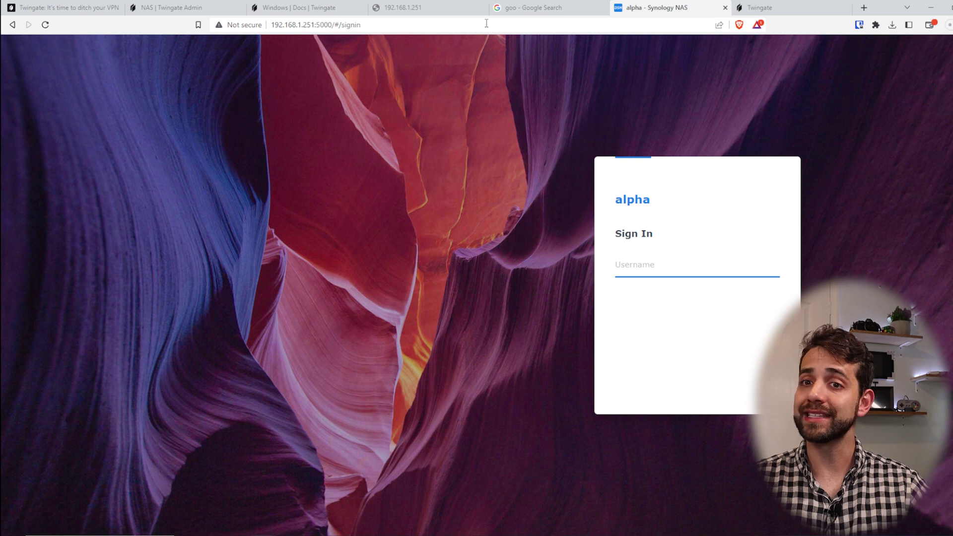
Remove ':5000' from the other NAS tab's address and reload it
{"action": "left_click", "coordinate": [401, 7]}
{"action": "left_click_drag", "start_coordinate": [276, 24], "coordinate": [297, 25]}
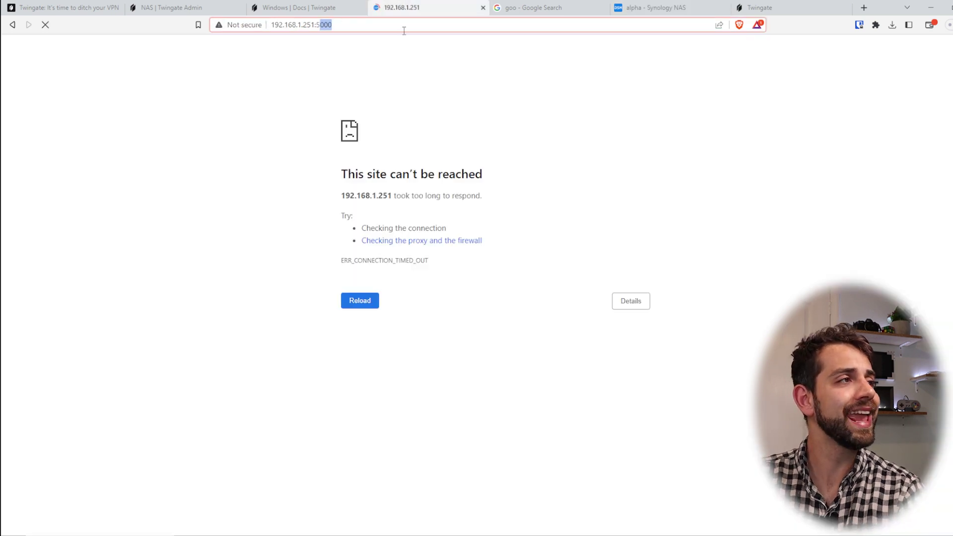
{"action": "key", "text": "BackSpace"}
{"action": "key", "text": "Return"}
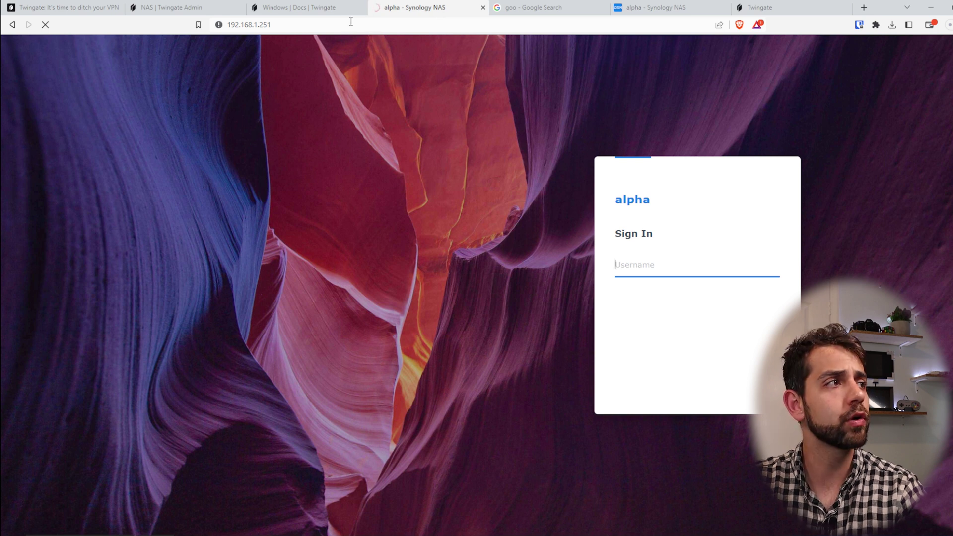
Place the two Synology tabs side by side and return to the NAS resource page
{"action": "left_click", "coordinate": [707, 5]}
{"action": "left_click_drag", "start_coordinate": [707, 5], "coordinate": [523, 34]}
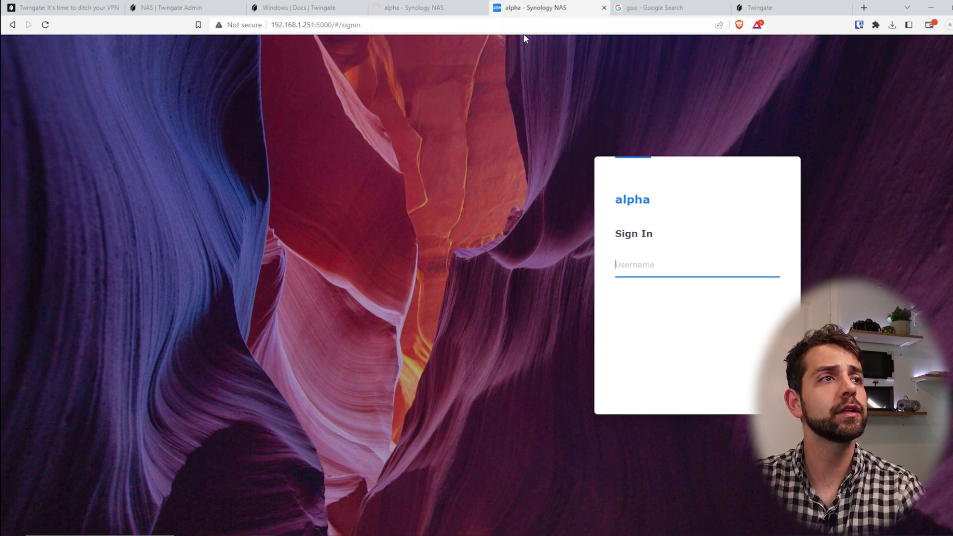
{"action": "left_click", "coordinate": [430, 7]}
{"action": "left_click", "coordinate": [194, 5]}
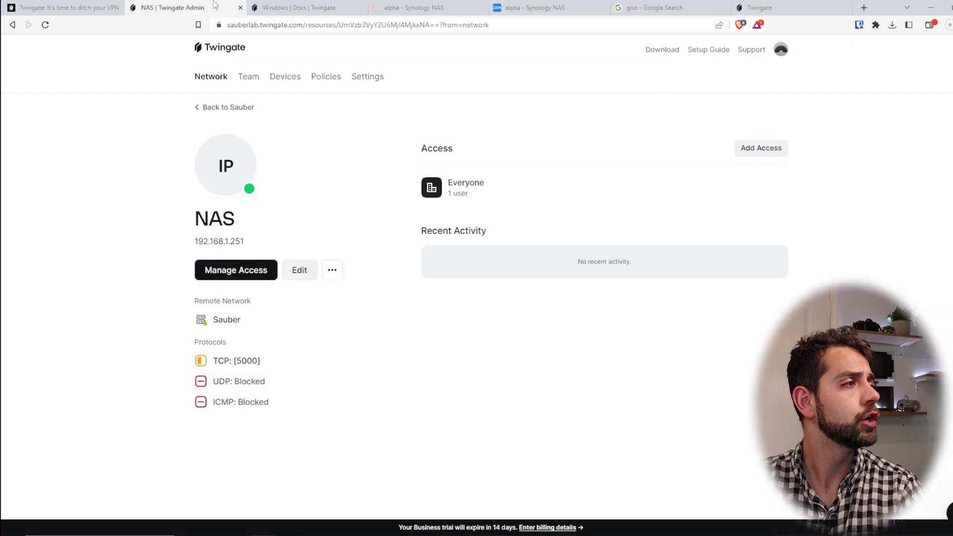
Set the NAS resource's TCP traffic to Allow and confirm the change
{"action": "left_click", "coordinate": [299, 272]}
{"action": "left_click", "coordinate": [473, 340]}
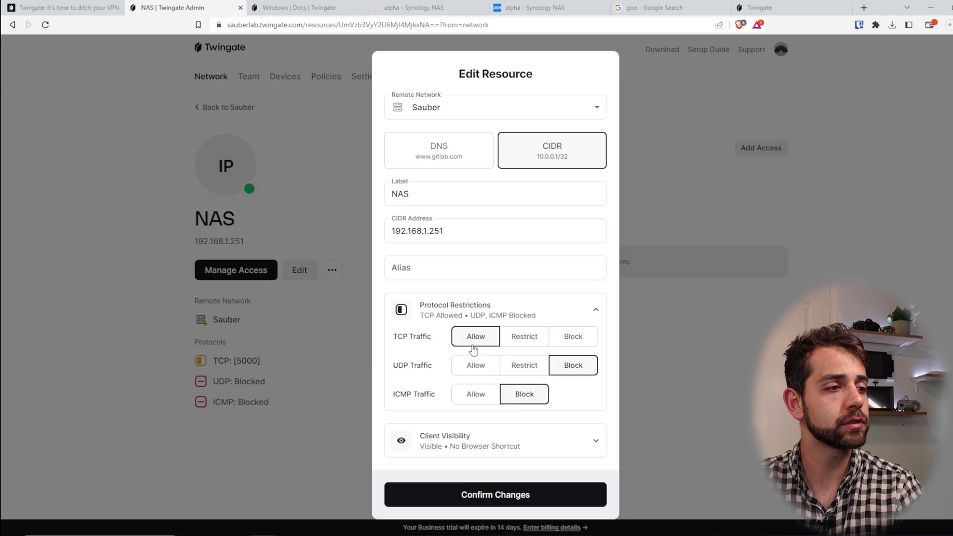
{"action": "left_click", "coordinate": [466, 494]}
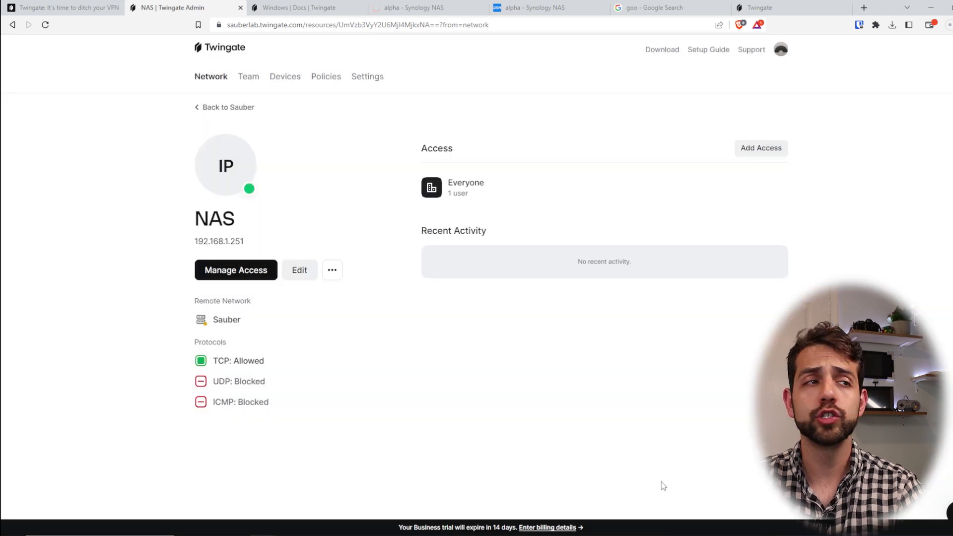
Load 192.168.1.251:9000 to reach the Portainer login, then reopen the NAS resource's edit form
{"action": "left_click", "coordinate": [536, 8]}
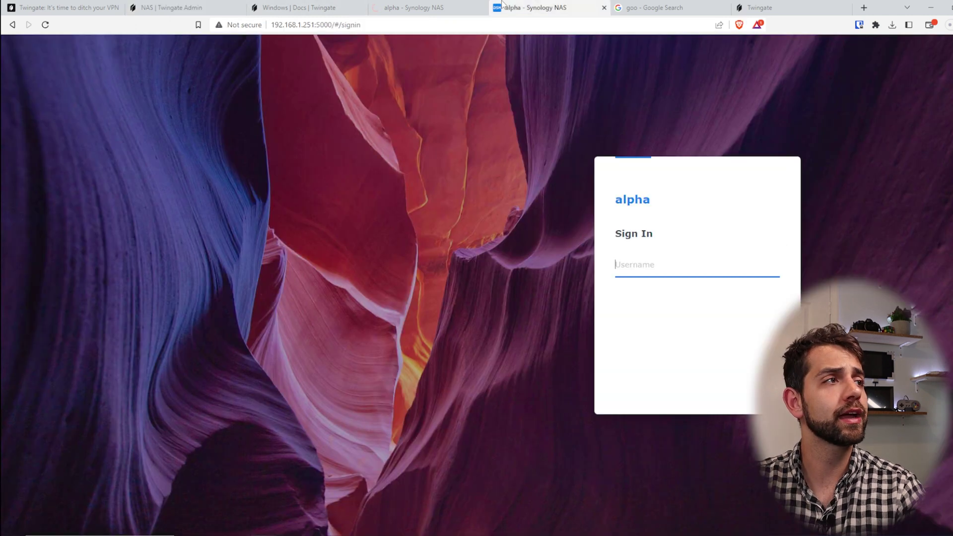
{"action": "left_click", "coordinate": [402, 25]}
{"action": "left_click", "coordinate": [319, 25]}
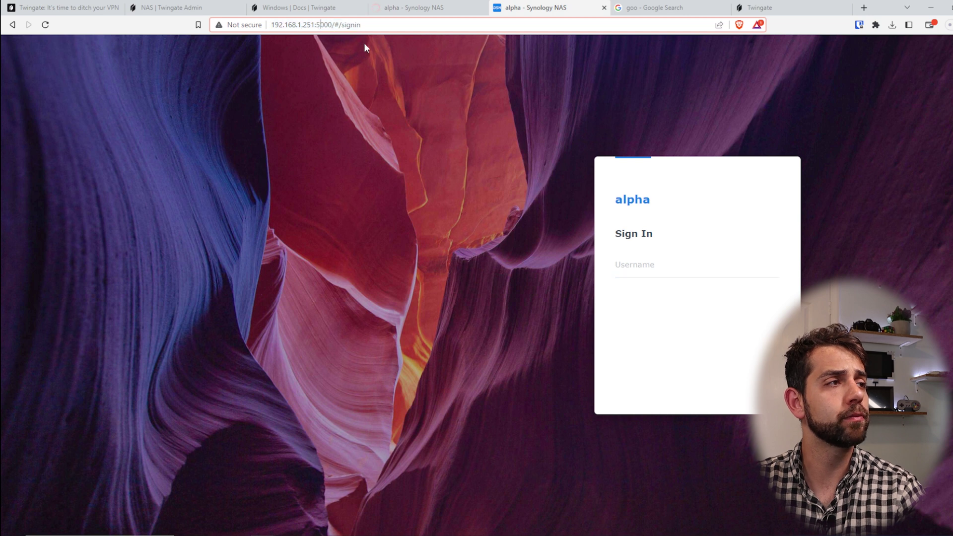
{"action": "key", "text": "BackSpace"}
{"action": "type", "text": "9"}
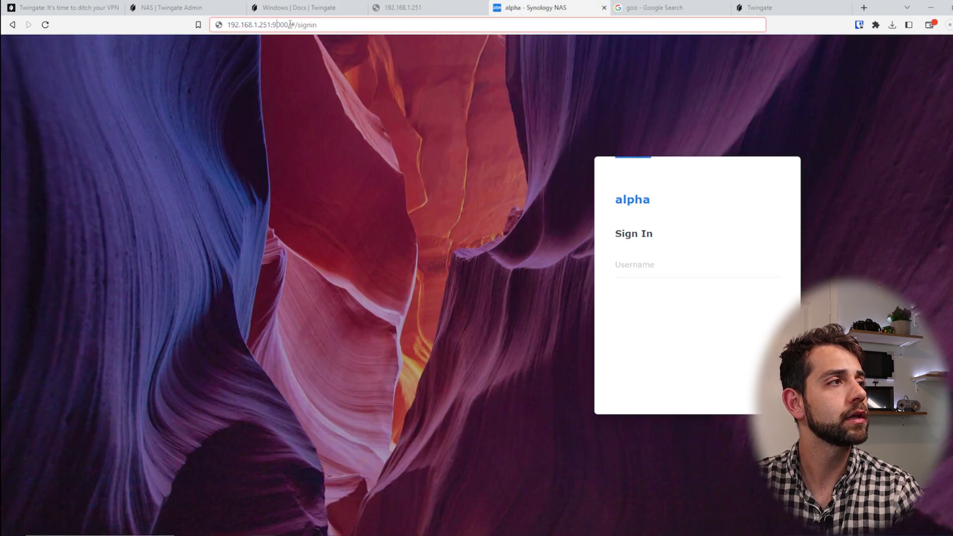
{"action": "left_click_drag", "start_coordinate": [290, 25], "coordinate": [318, 25]}
{"action": "key", "text": "BackSpace"}
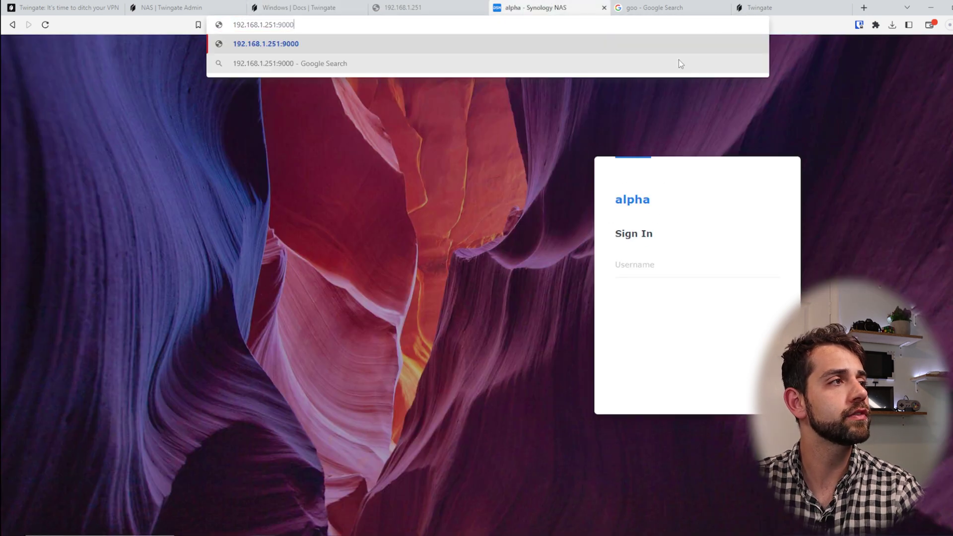
{"action": "key", "text": "Return"}
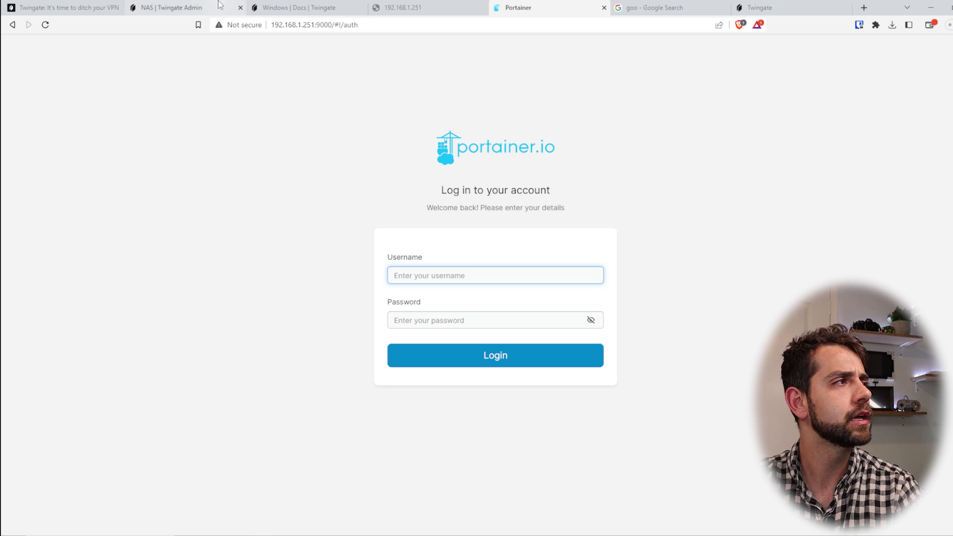
{"action": "left_click", "coordinate": [168, 8]}
{"action": "left_click", "coordinate": [299, 270]}
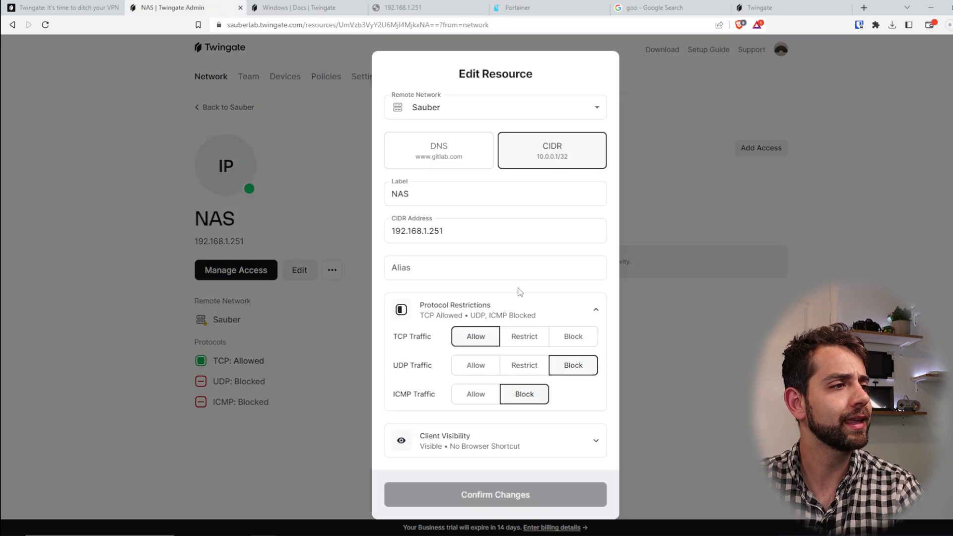
Restrict the NAS resource to TCP port 5000 and view the one connected device
{"action": "left_click", "coordinate": [525, 337]}
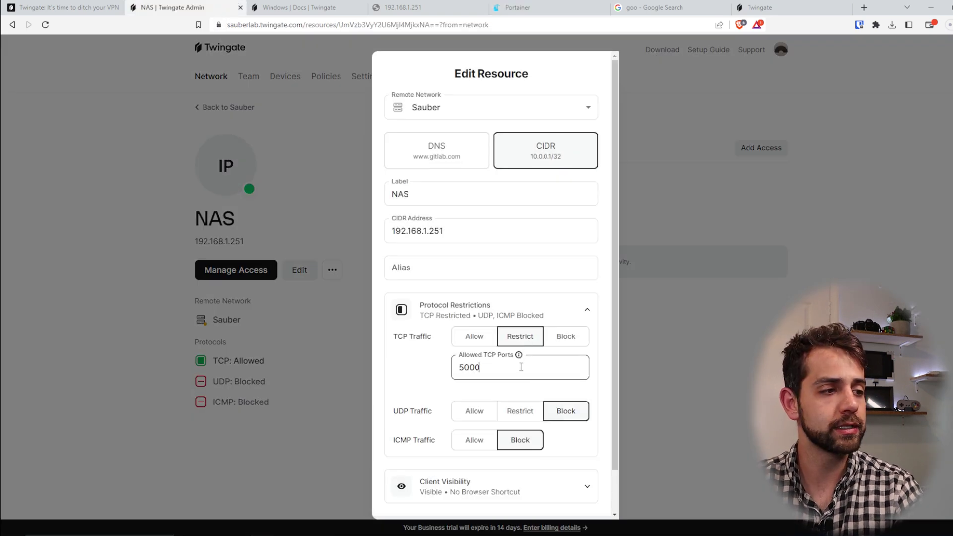
{"action": "scroll", "coordinate": [502, 438], "scroll_direction": "down", "scroll_amount": 1}
{"action": "left_click", "coordinate": [513, 489]}
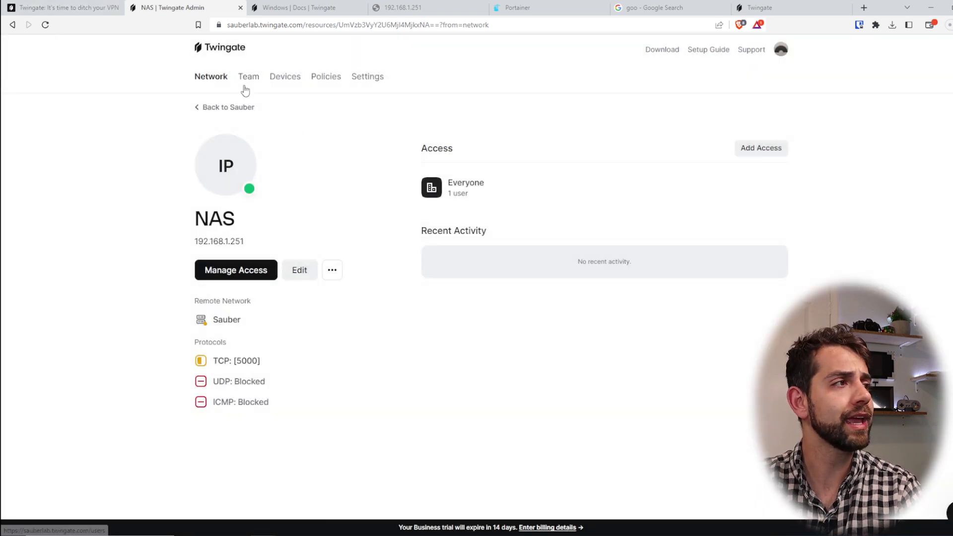
{"action": "left_click", "coordinate": [278, 84]}
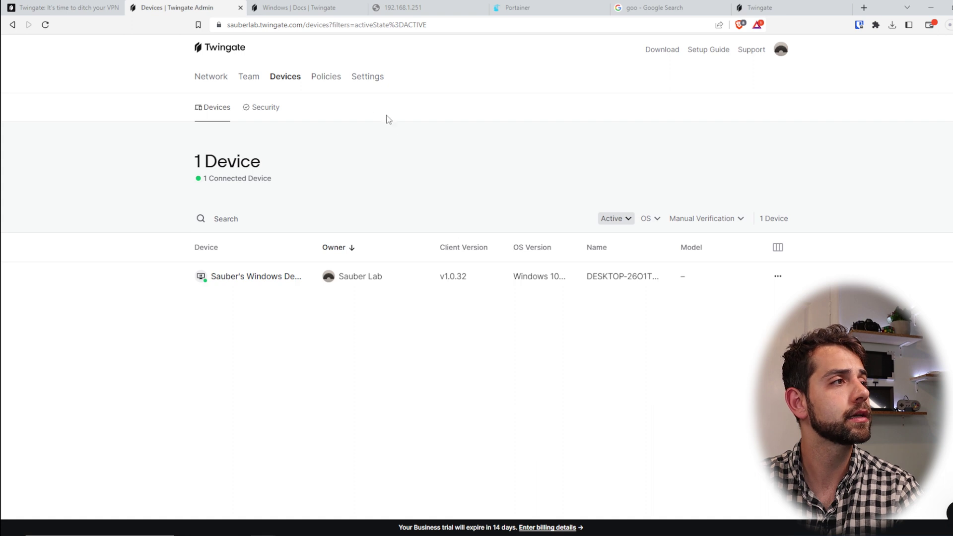
Review the resource Policies page and the Sauber remote network
{"action": "left_click", "coordinate": [327, 79]}
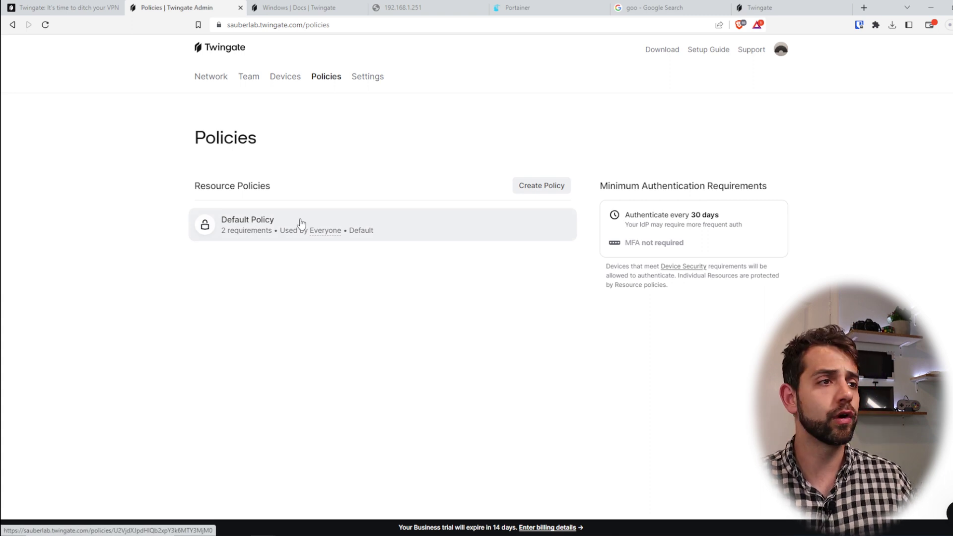
{"action": "left_click", "coordinate": [210, 77]}
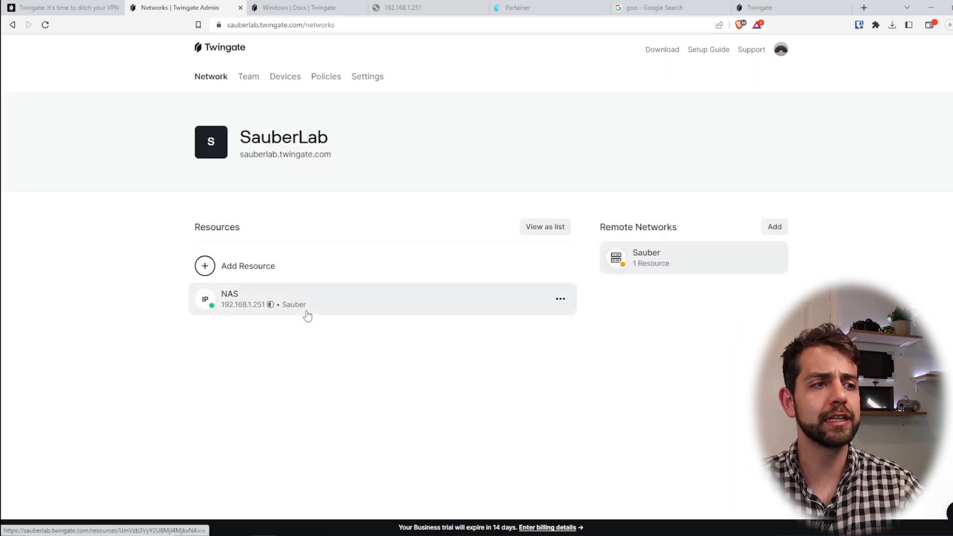
{"action": "left_click", "coordinate": [706, 253]}
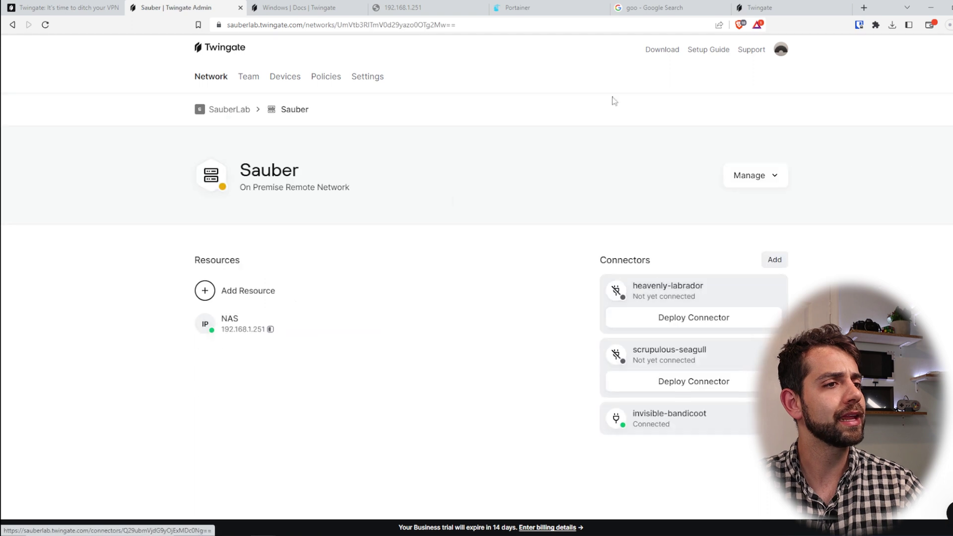
Browse Team users, Groups, Service accounts and Devices, then return to the network overview
{"action": "left_click", "coordinate": [248, 76]}
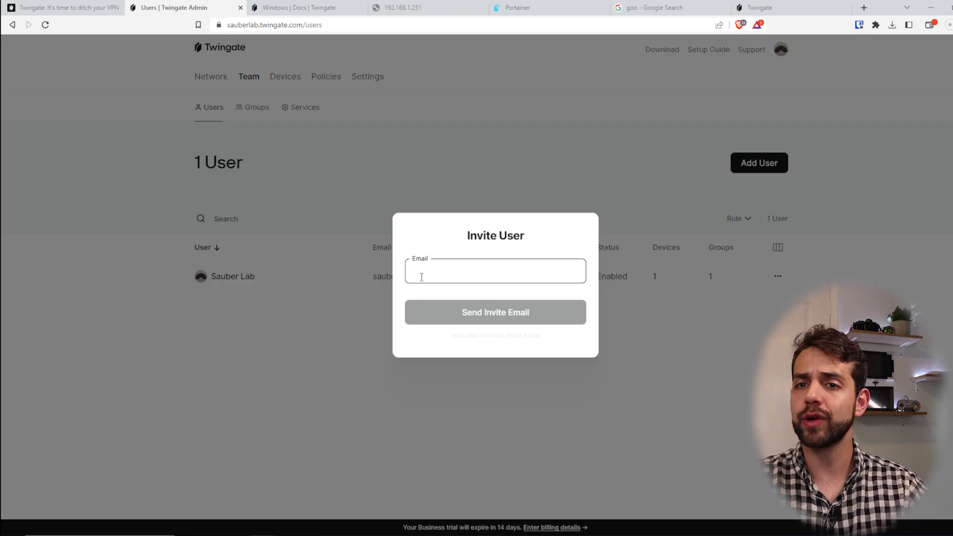
{"action": "left_click", "coordinate": [220, 408]}
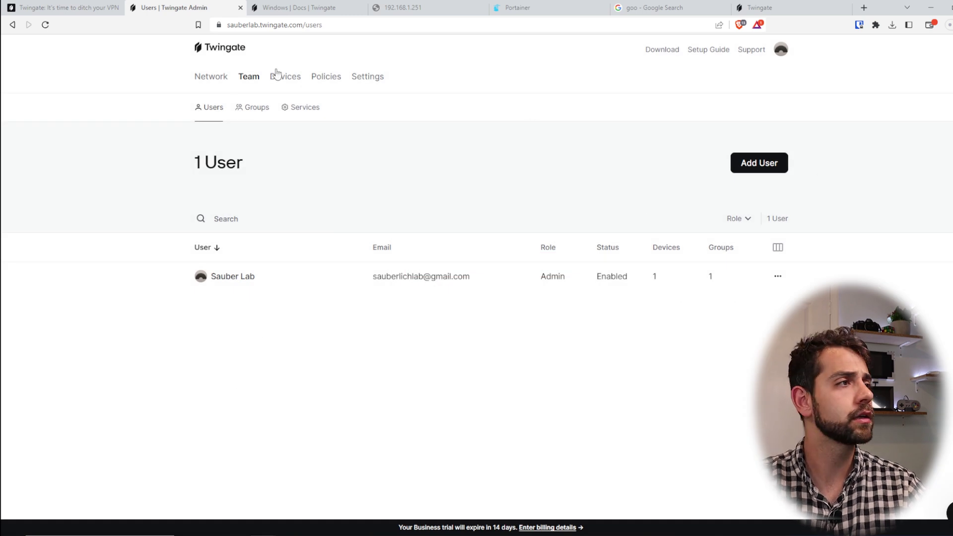
{"action": "left_click", "coordinate": [258, 110]}
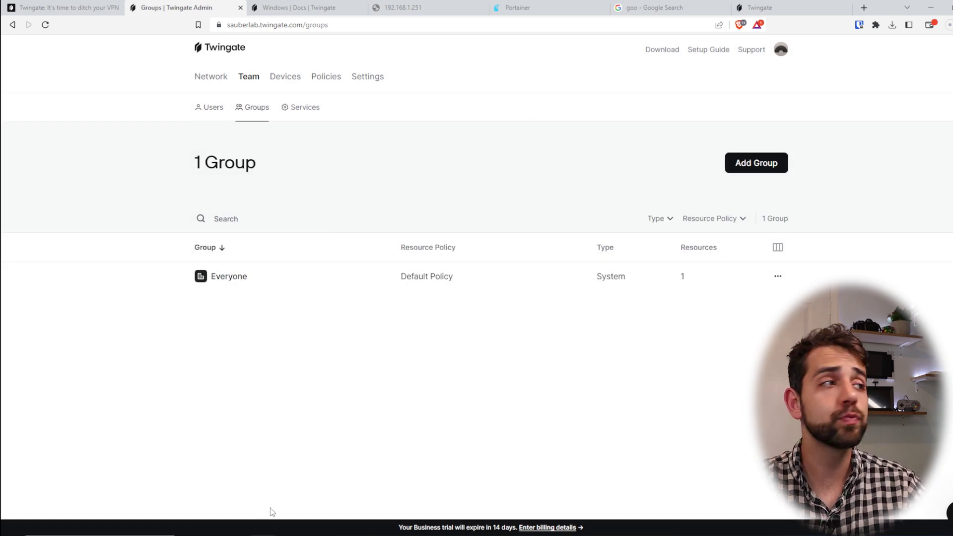
{"action": "left_click", "coordinate": [300, 120]}
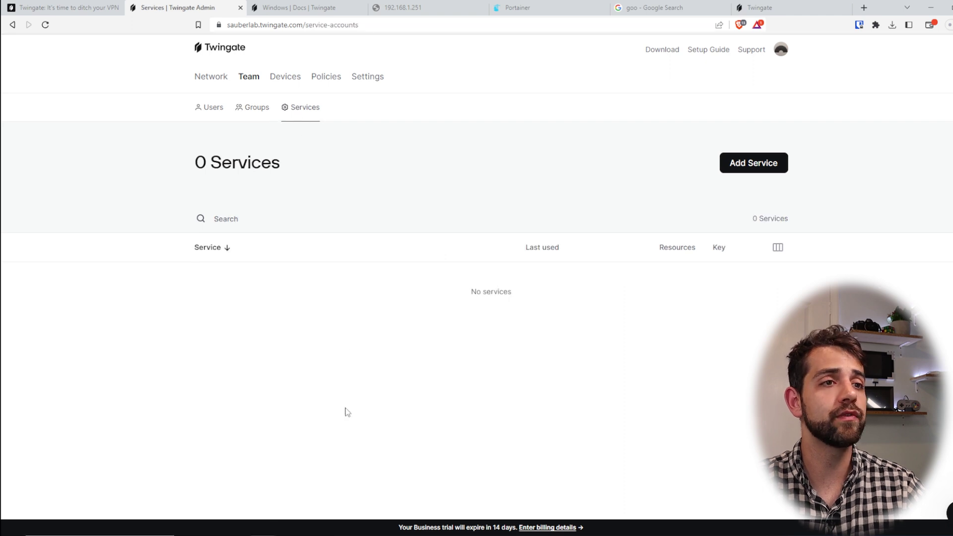
{"action": "left_click", "coordinate": [288, 77]}
{"action": "left_click", "coordinate": [209, 77]}
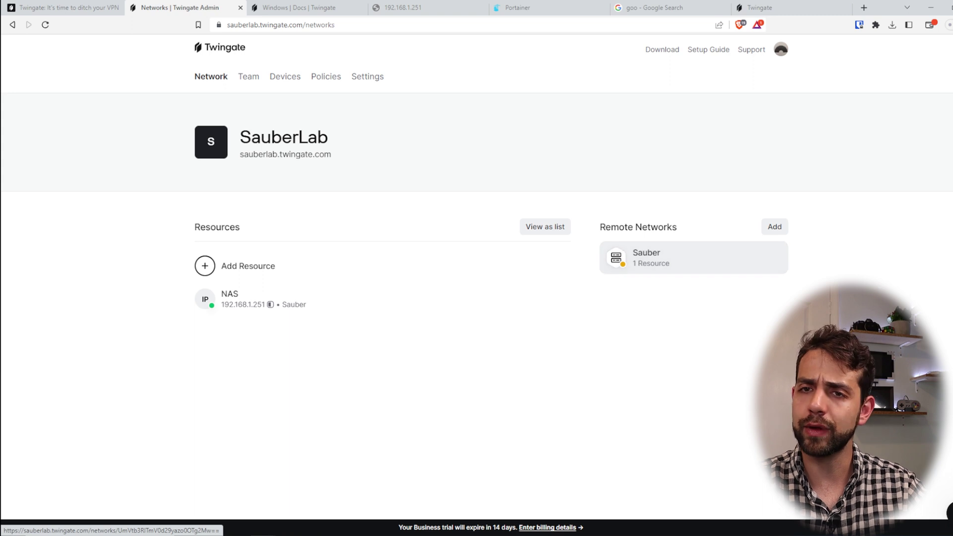